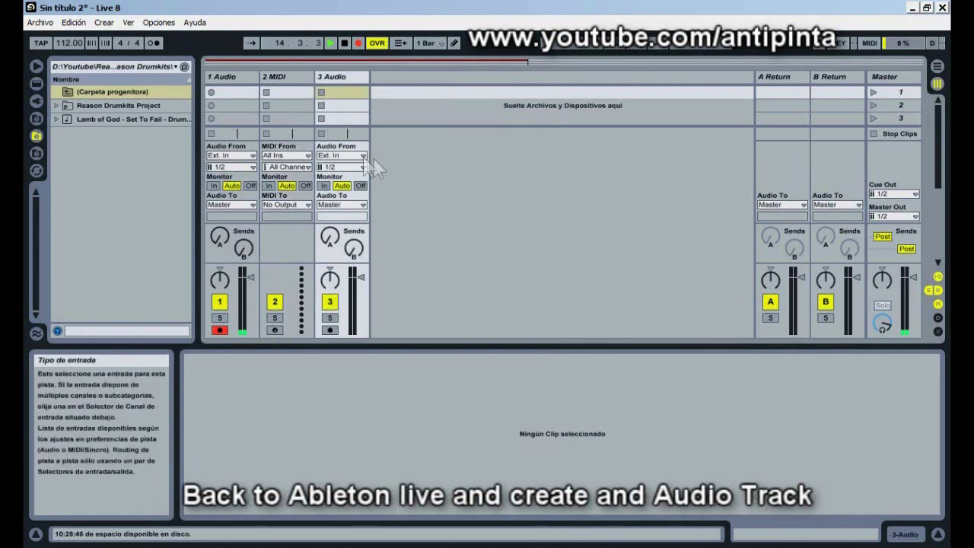
Set the 3 Audio track to receive audio from Reason, with its monitoring set to In
click(363, 156)
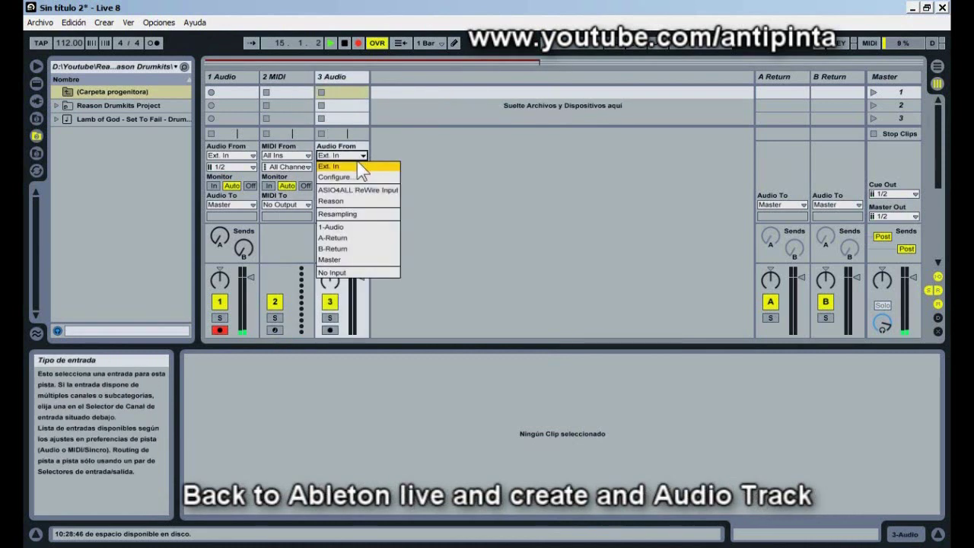
click(342, 202)
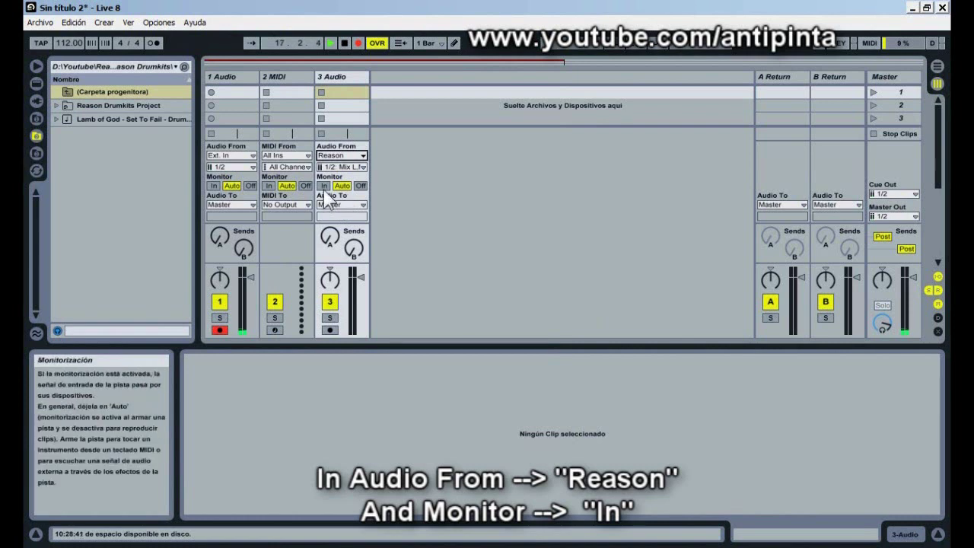
click(323, 186)
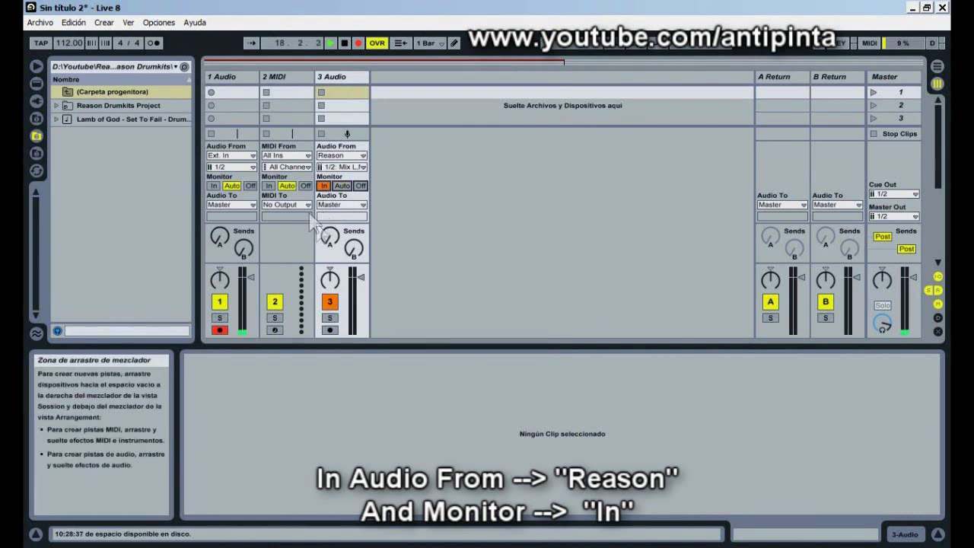
Route the 2 MIDI track's output to Reason's Drums Metal Silva device and check that combinator's name in the Reason rack
click(288, 78)
click(287, 205)
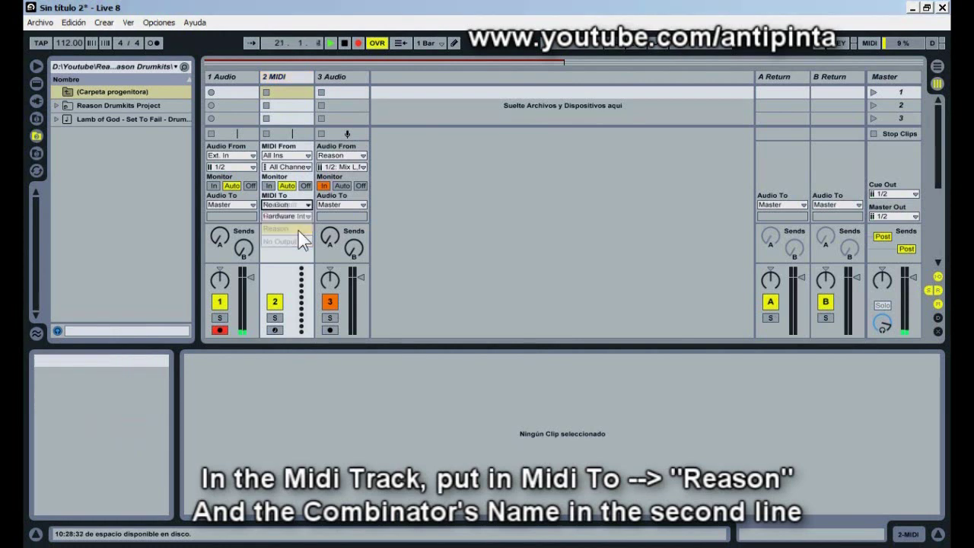
click(301, 229)
click(301, 217)
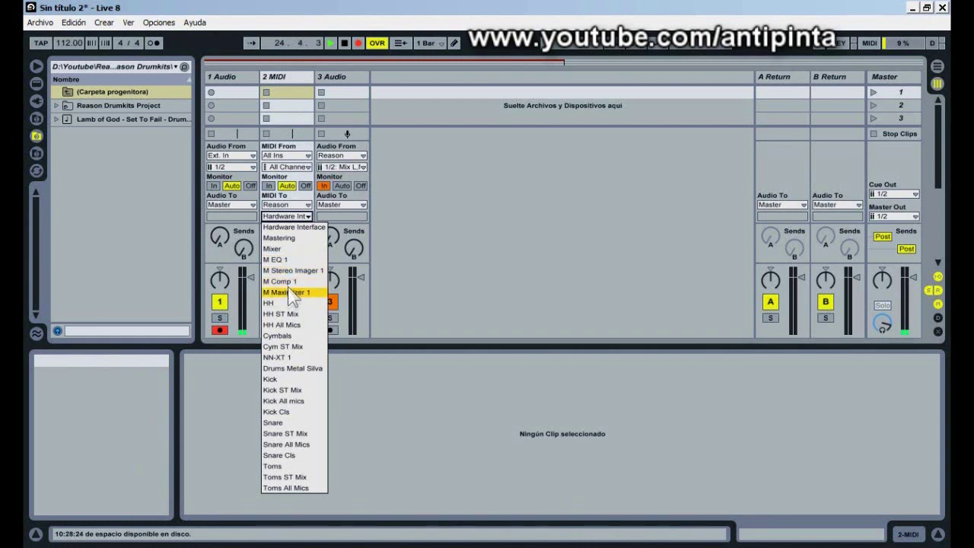
click(288, 367)
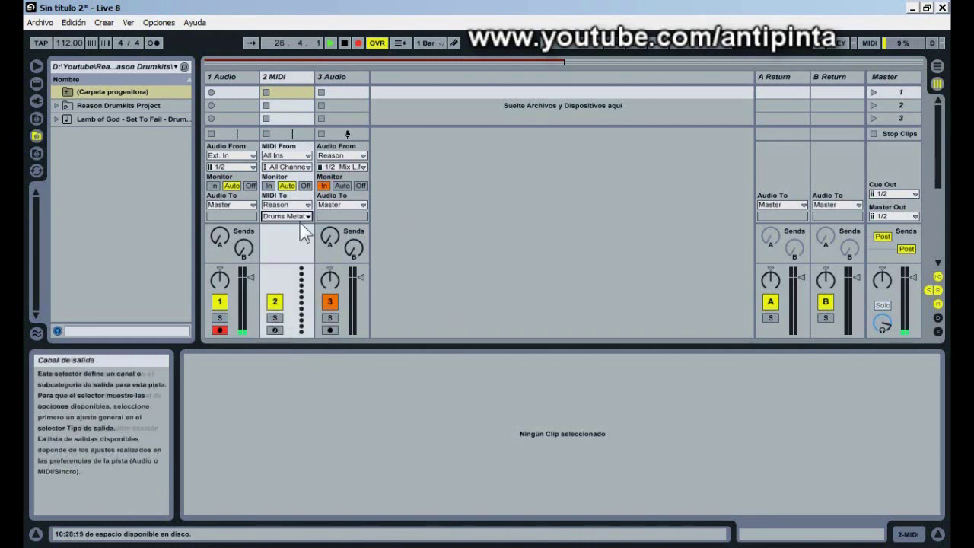
key(alt+Tab)
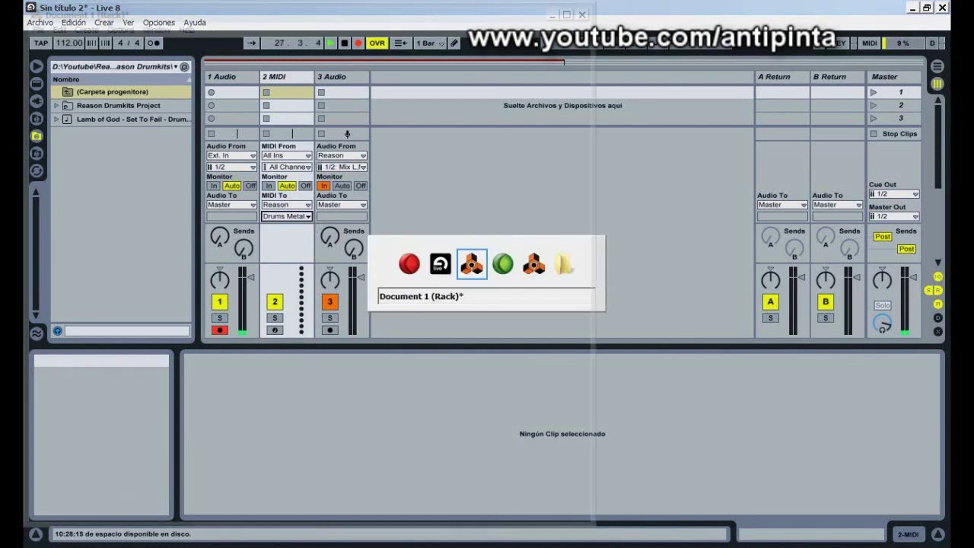
key(alt+Tab)
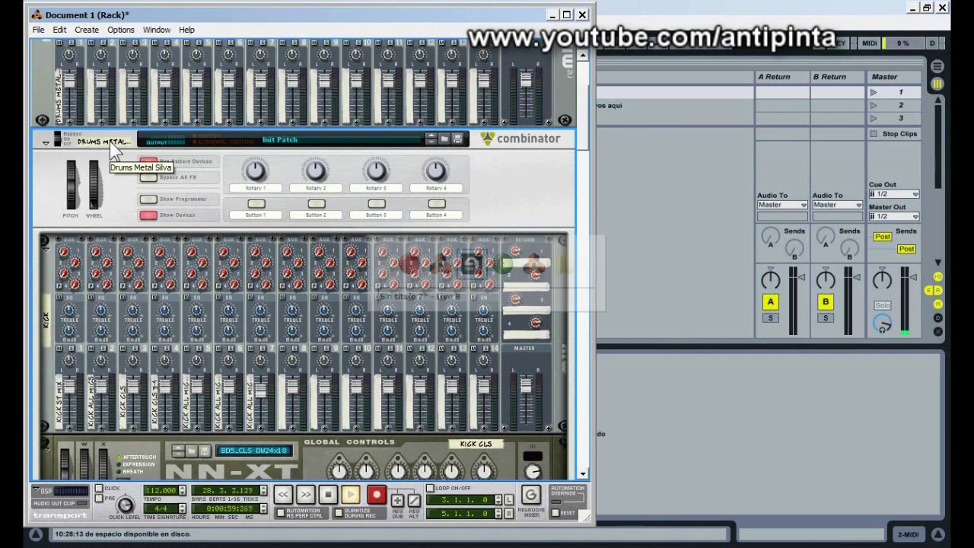
In the Arrangement view, place the Lamb of God - Set To Fail - Drum MIDI file on the 2 MIDI track from bar 35
click(934, 67)
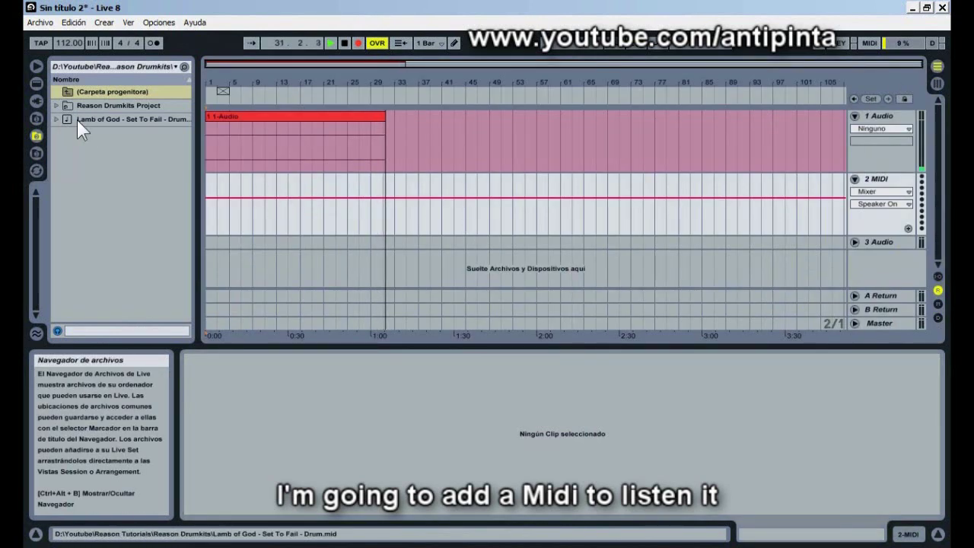
drag(77, 119, 409, 210)
click(517, 325)
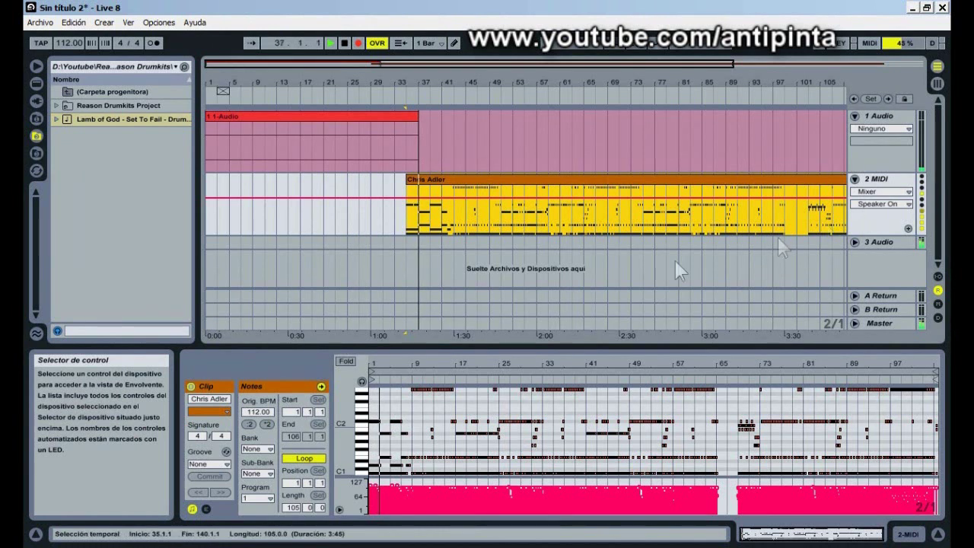
click(611, 261)
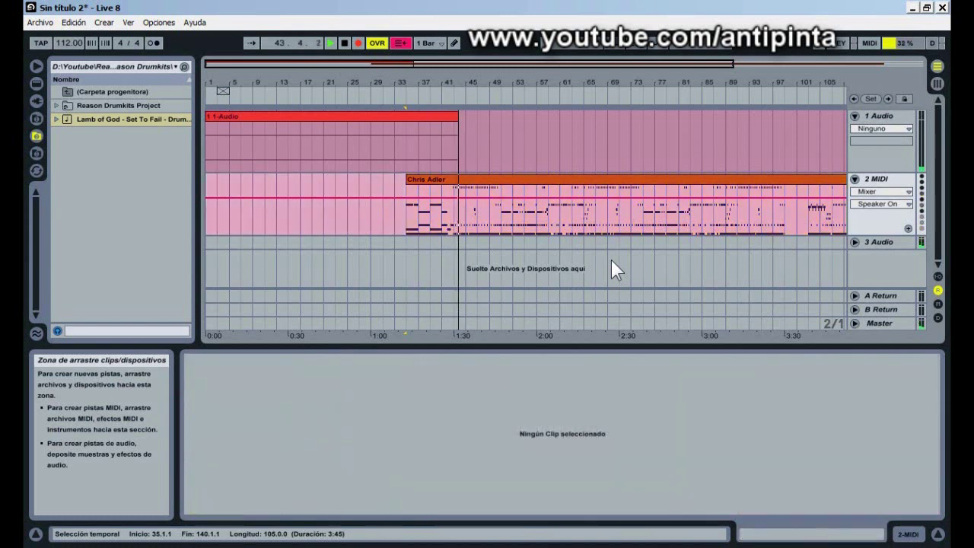
Return to the Session view and insert a new audio track after the 3 Audio track
click(936, 78)
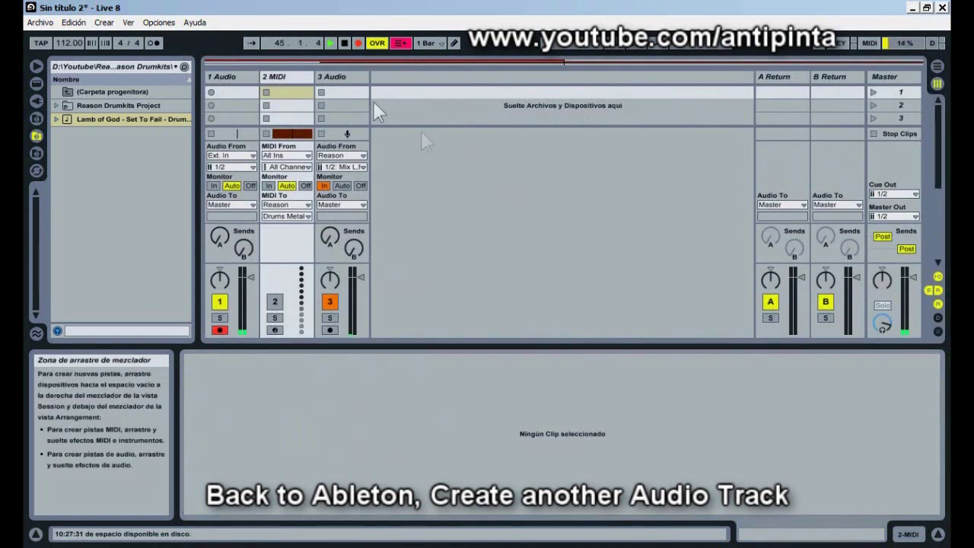
right_click(397, 73)
click(578, 76)
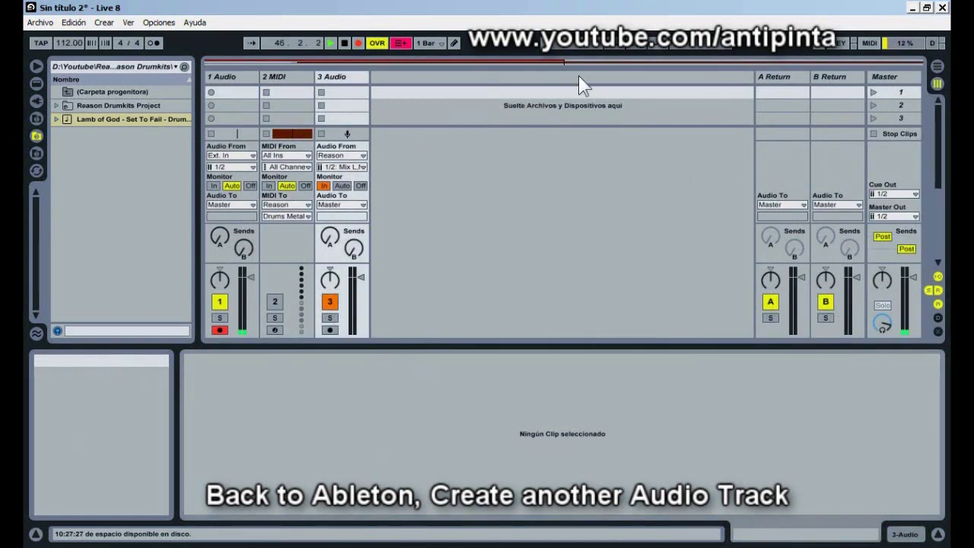
right_click(436, 76)
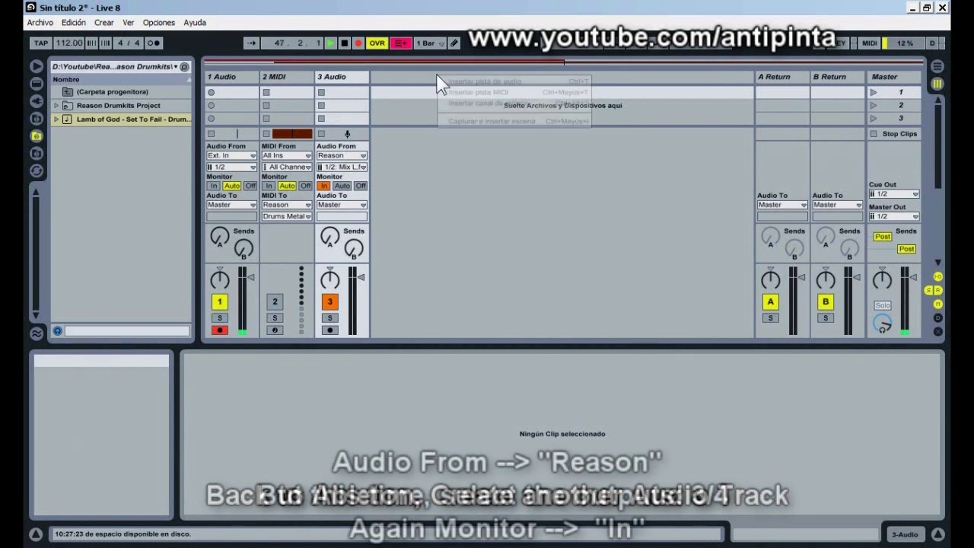
click(457, 81)
Set the 4 Audio track to receive Reason channels 3/4, with its monitoring set to In
click(415, 155)
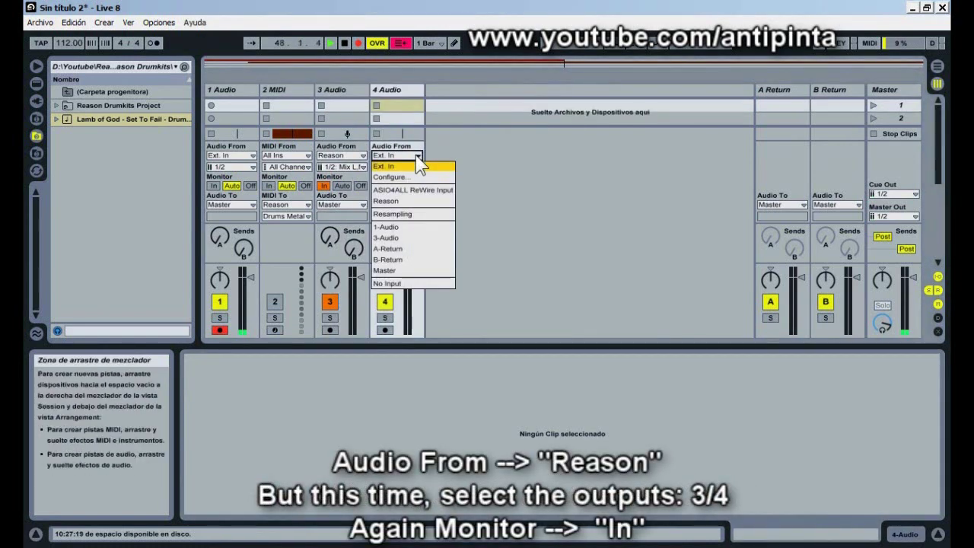
click(373, 201)
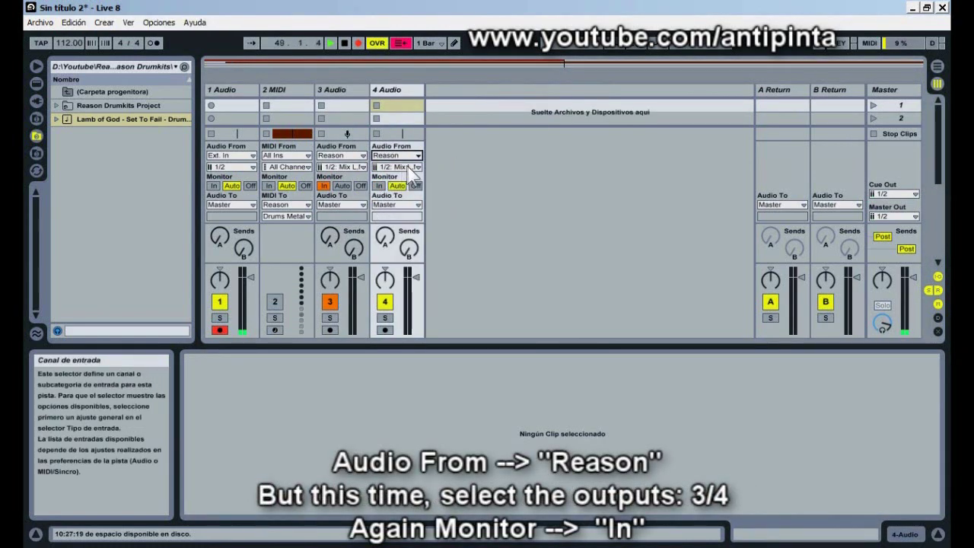
click(411, 166)
click(411, 188)
click(378, 185)
Switch to Reason and turn the rack around to expose the rear cabling, up to the hardware device
key(alt+Tab)
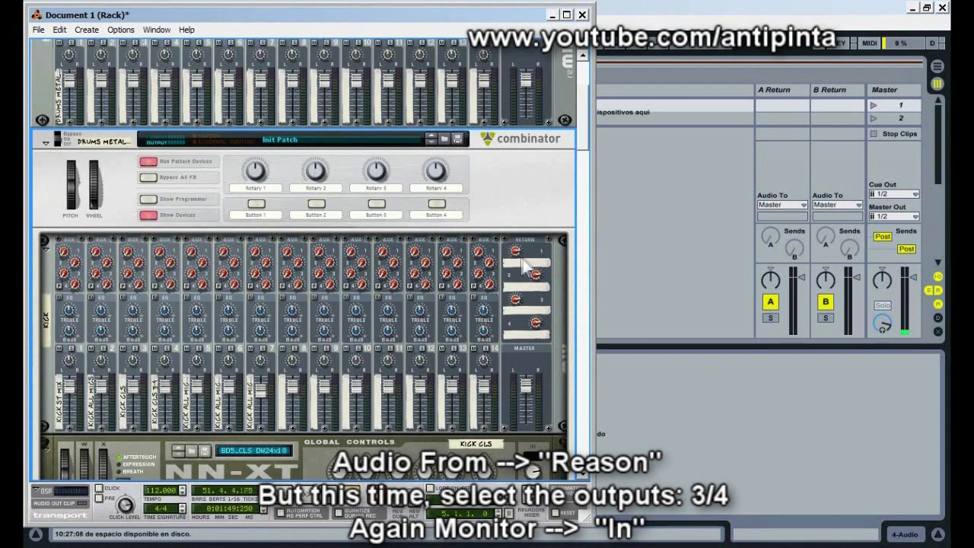
drag(588, 109, 588, 128)
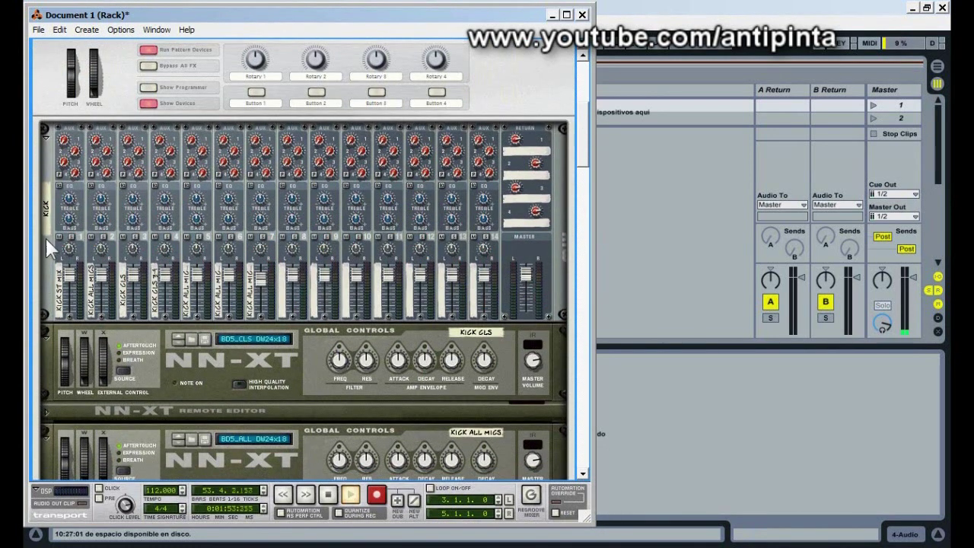
click(39, 256)
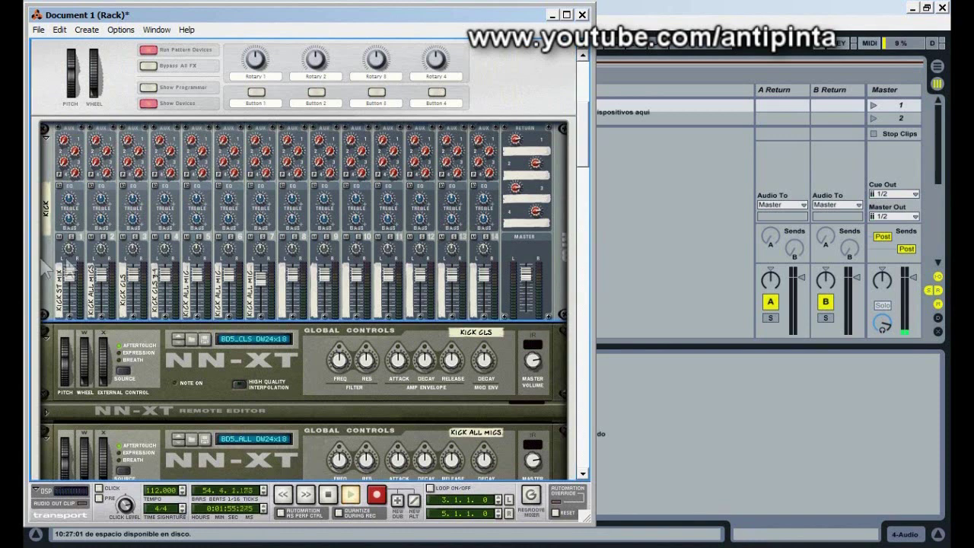
mouse_move(587, 136)
mouse_down()
mouse_move(586, 403)
mouse_move(611, 219)
mouse_move(603, 147)
mouse_up()
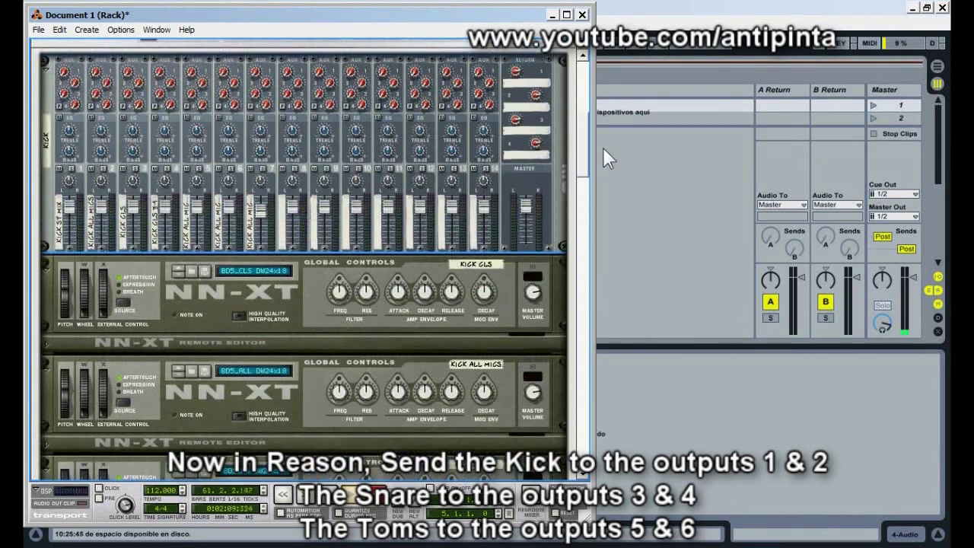
key(Tab)
mouse_move(585, 150)
mouse_down()
mouse_move(586, 107)
mouse_move(591, 137)
mouse_up()
drag(505, 182, 500, 163)
drag(582, 143, 582, 107)
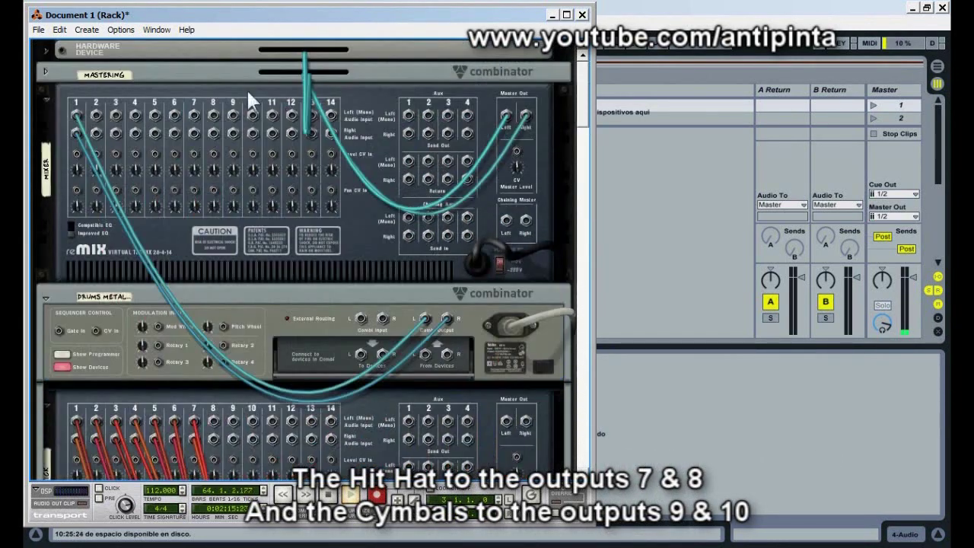
Unfold the hardware device, free its outputs 1 and 2, and patch the Kick mixer's master outputs into them
click(45, 51)
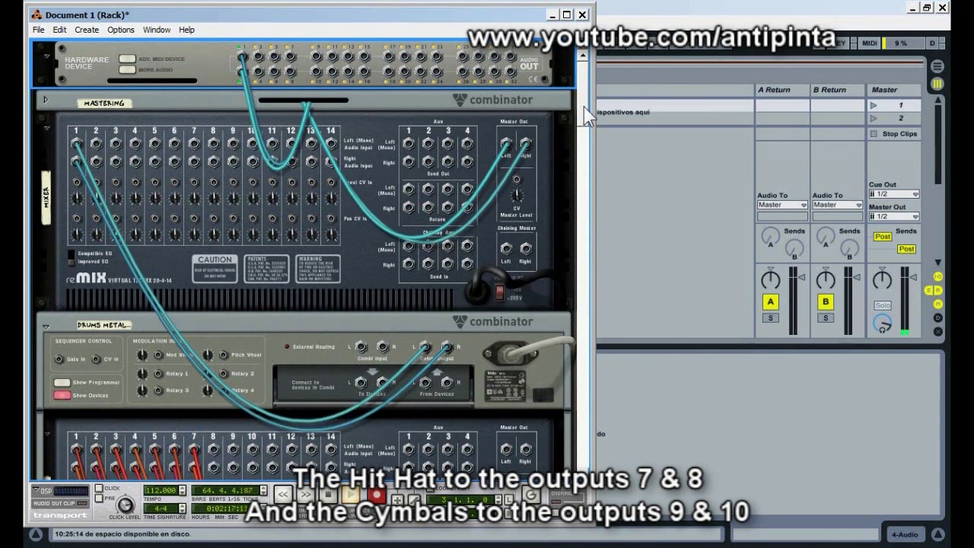
drag(584, 108, 556, 114)
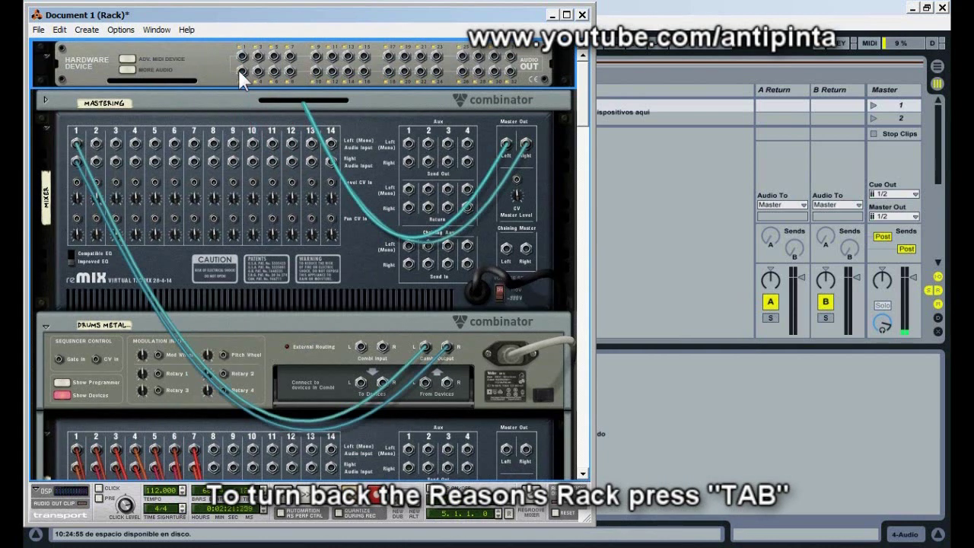
scroll(522, 253, down, 5)
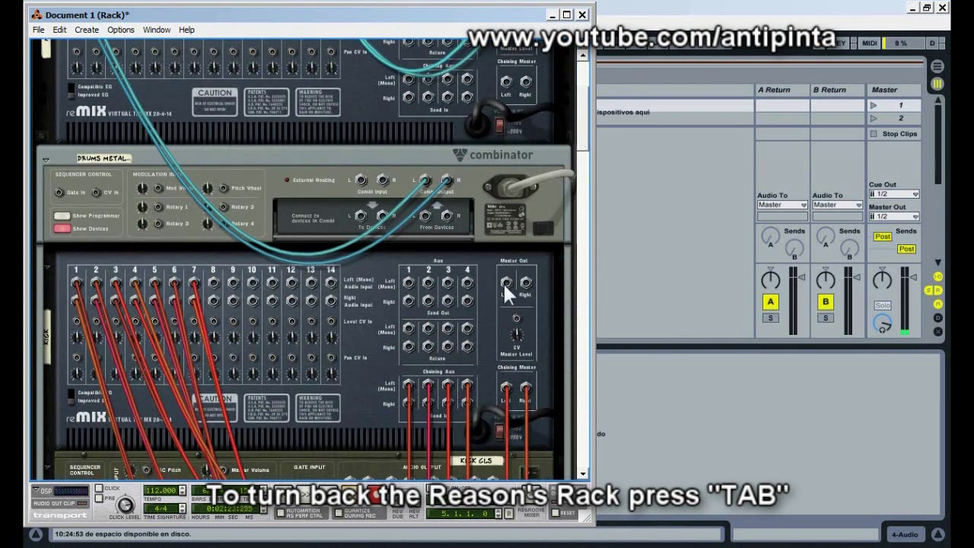
scroll(262, 70, up, 5)
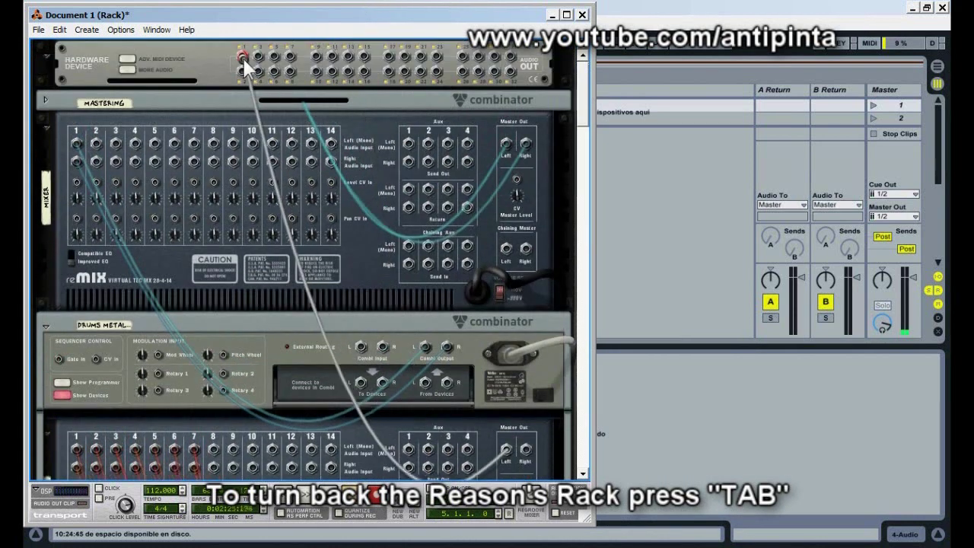
Patch the Snare mixer's left and right master outputs into hardware device outputs 3 and 4
drag(582, 108, 581, 199)
click(511, 313)
drag(510, 298, 259, 61)
drag(582, 83, 581, 176)
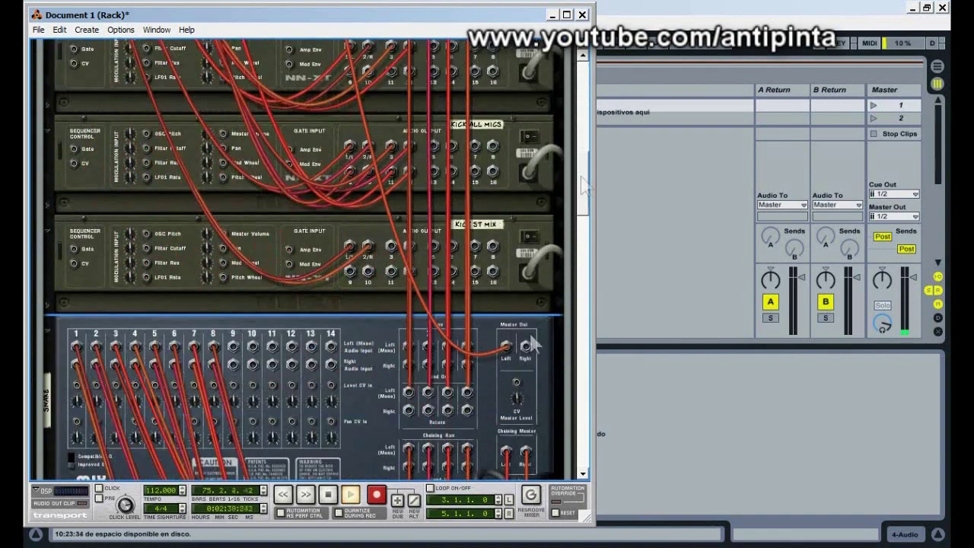
drag(528, 359, 341, 32)
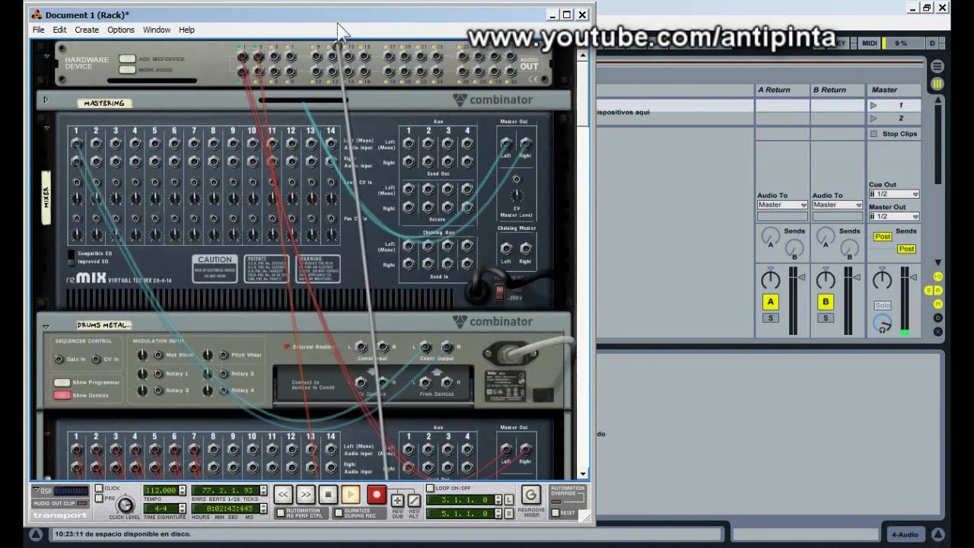
drag(259, 68, 259, 72)
Patch the Toms mixer's left and right master outputs into hardware device outputs 5 and 6
drag(585, 109, 567, 289)
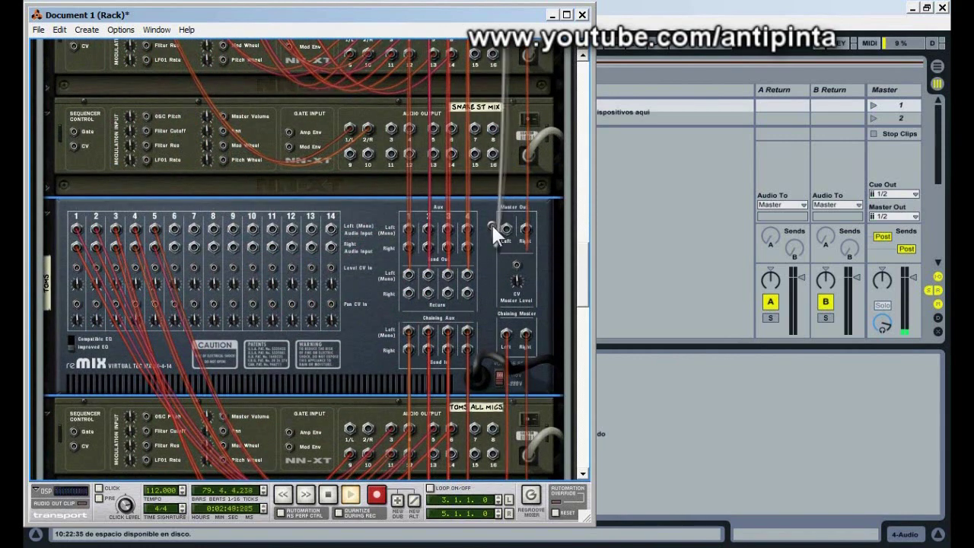
drag(506, 227, 366, 42)
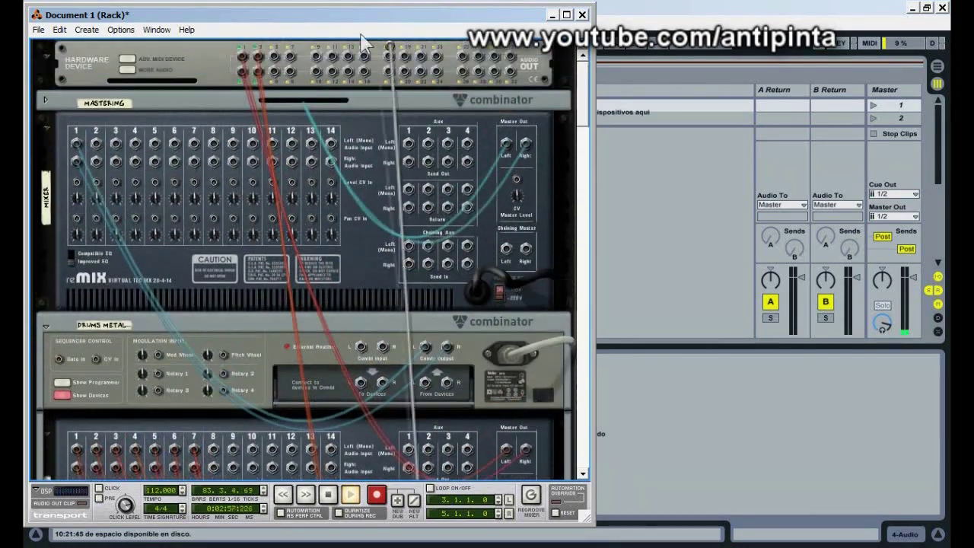
drag(285, 65, 526, 321)
Patch the HH mixer's left and right master outputs to Hardware Interface outputs 7 and 8
drag(583, 288, 579, 341)
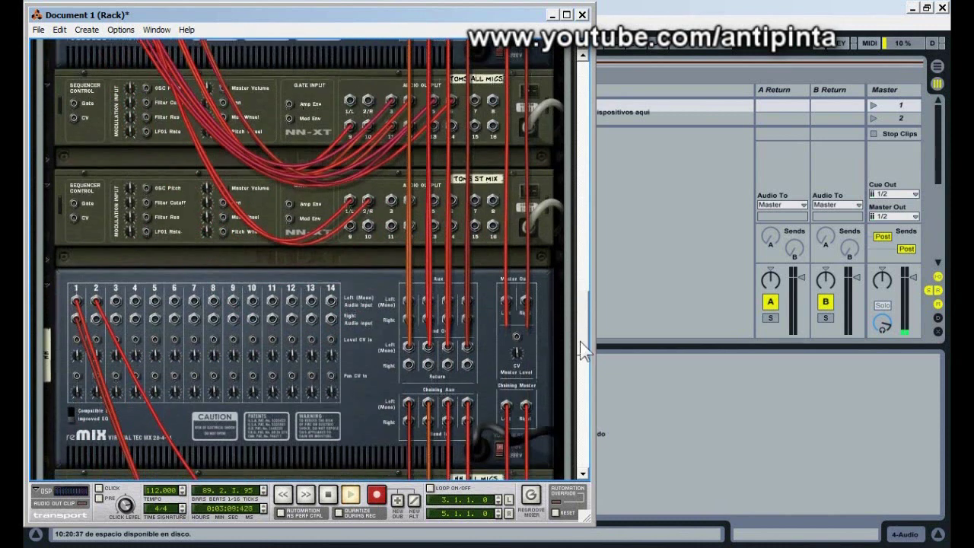
drag(518, 312, 502, 296)
right_click(506, 302)
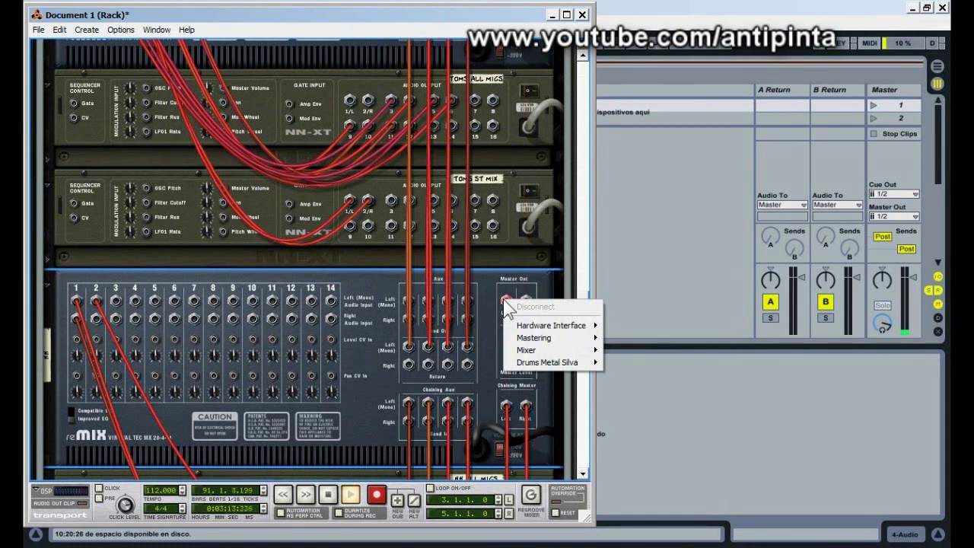
mouse_move(531, 326)
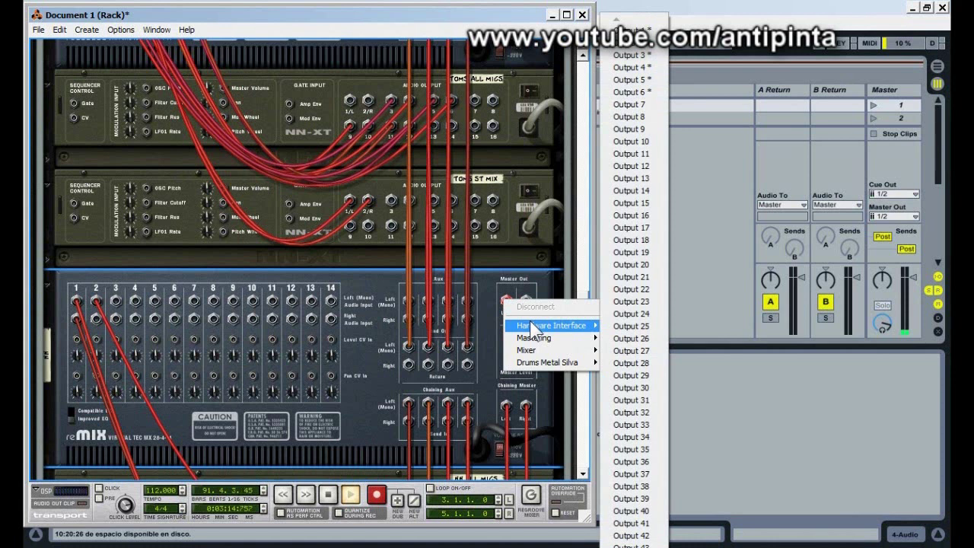
click(631, 107)
right_click(523, 300)
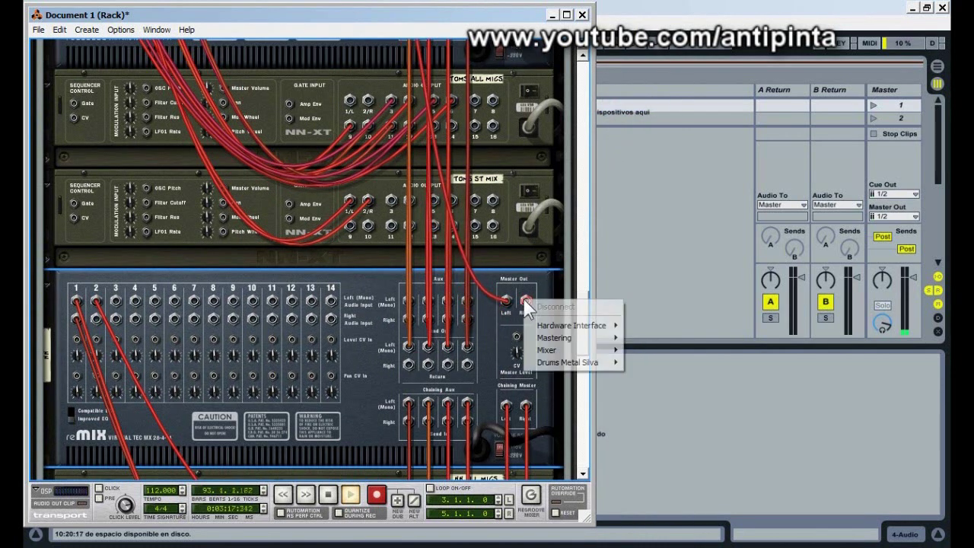
mouse_move(561, 325)
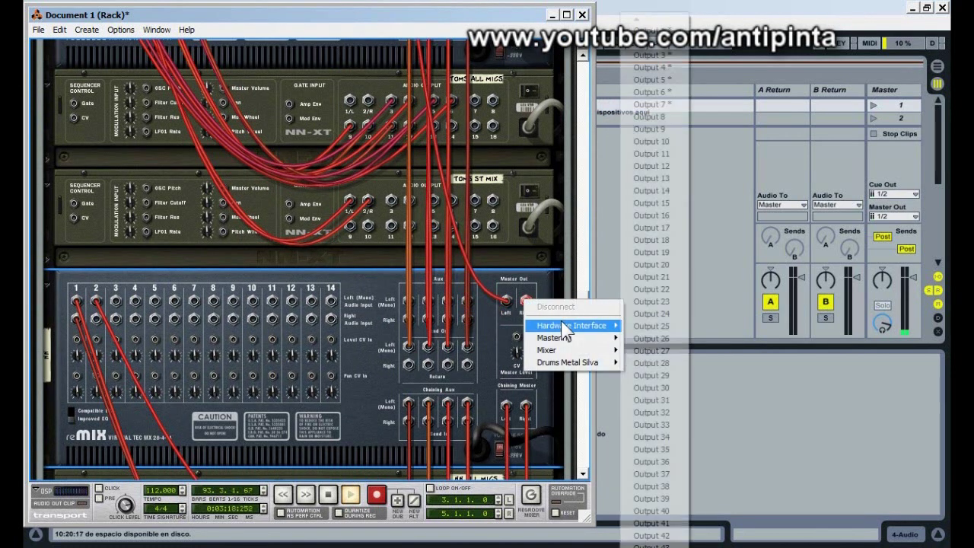
click(643, 116)
Patch the Cymbals mixer's left and right master outputs to Hardware Interface outputs 9 and 10
drag(581, 315, 580, 390)
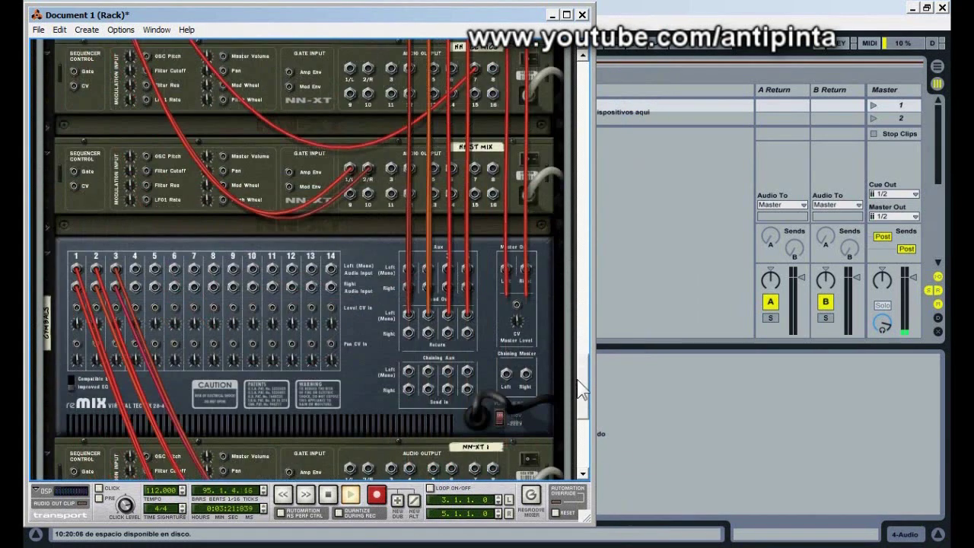
right_click(507, 270)
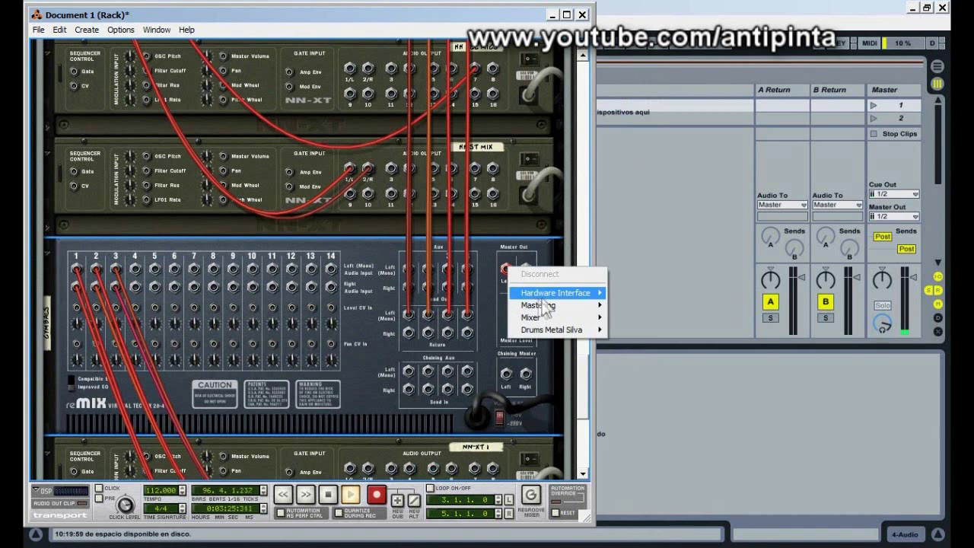
mouse_move(563, 293)
click(648, 134)
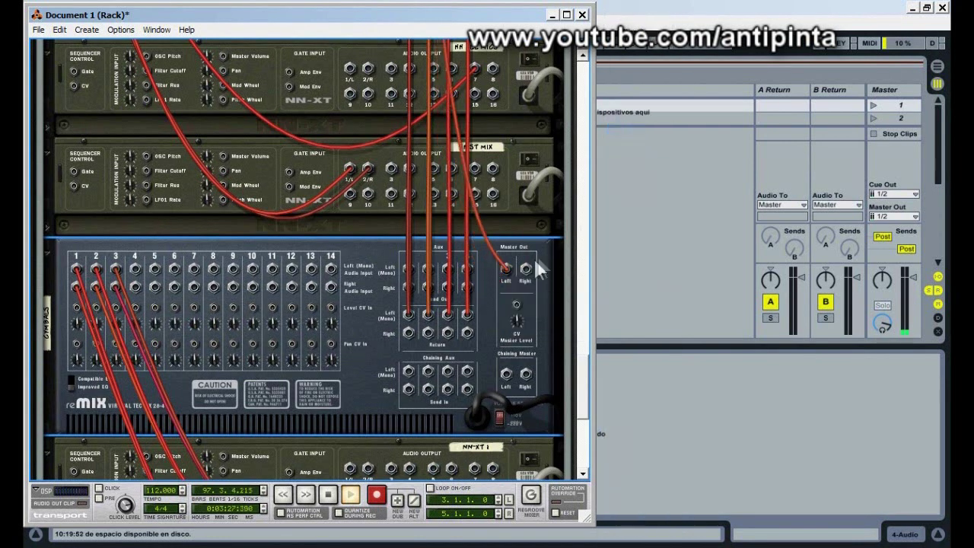
right_click(522, 264)
mouse_move(563, 293)
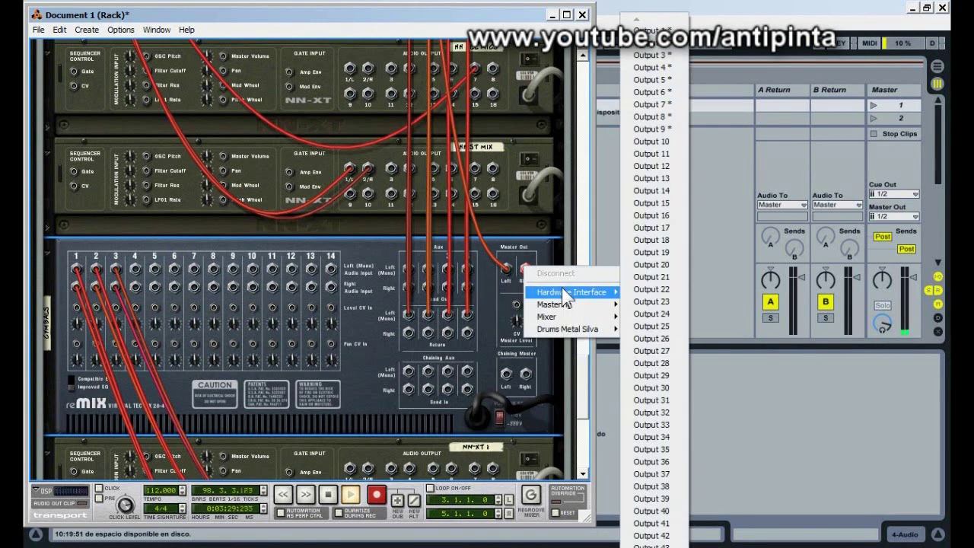
click(655, 145)
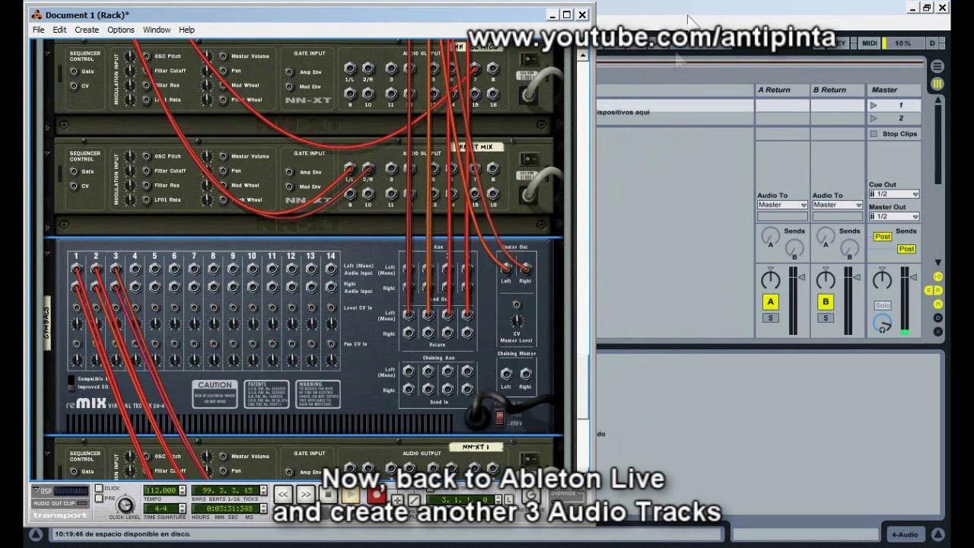
Switch to Ableton Live and insert an audio track after track 4, taking its input from Reason channels 5/6
click(687, 6)
right_click(440, 95)
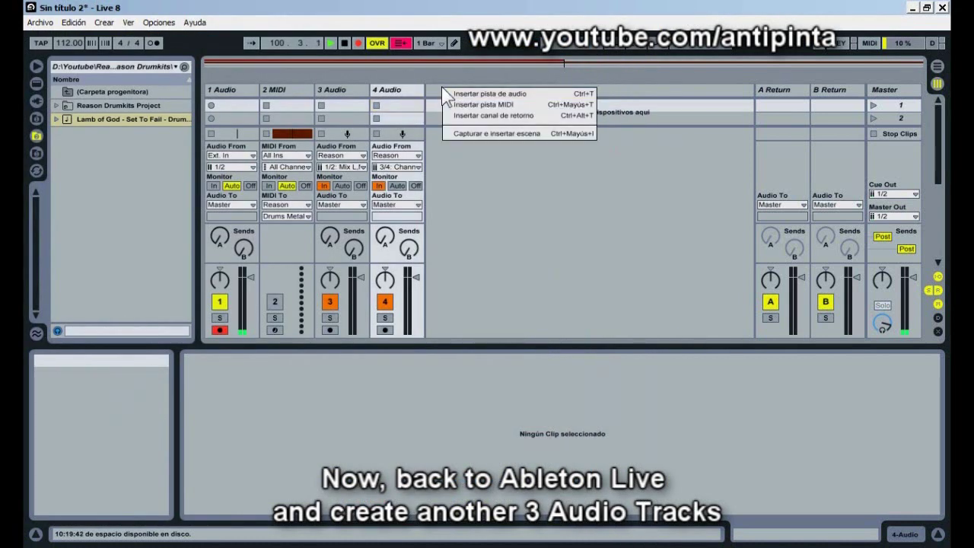
click(480, 94)
click(471, 165)
click(470, 163)
click(463, 156)
click(466, 196)
click(472, 166)
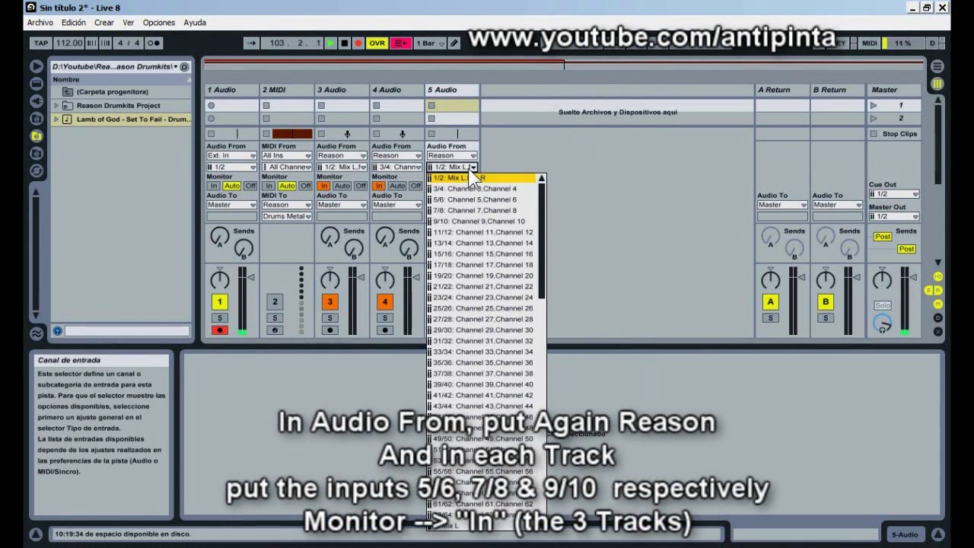
click(456, 199)
Insert an audio track after track 5 with its input set to Reason channels 7/8
right_click(502, 90)
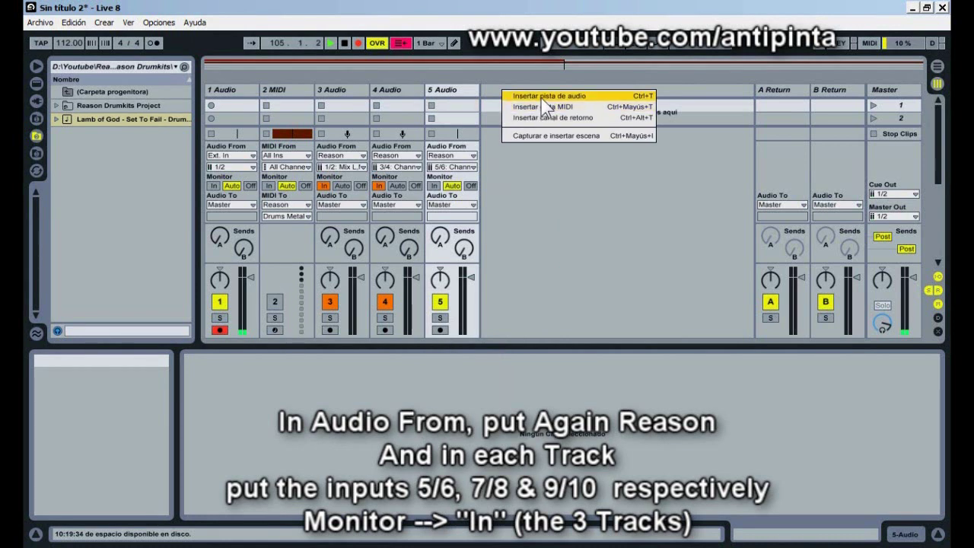
click(545, 97)
click(515, 154)
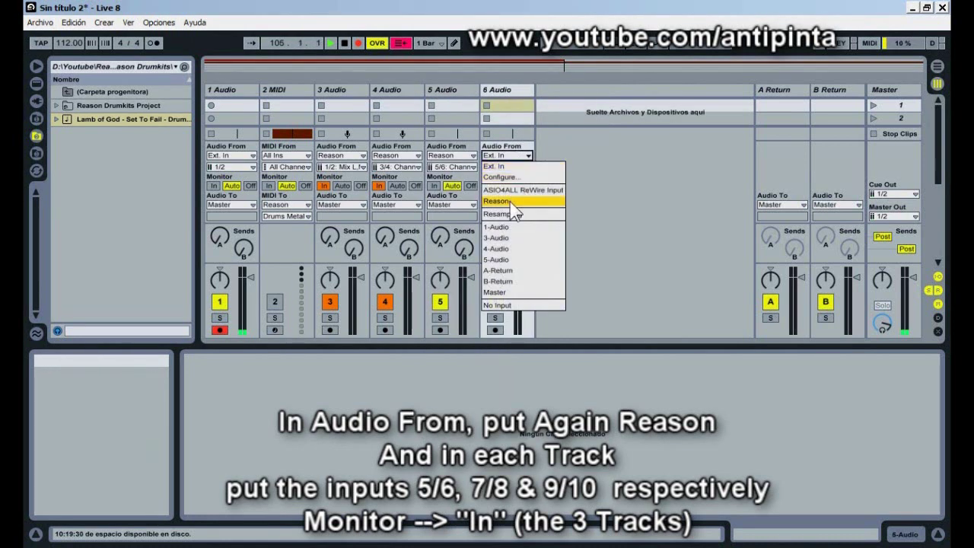
click(513, 203)
click(523, 166)
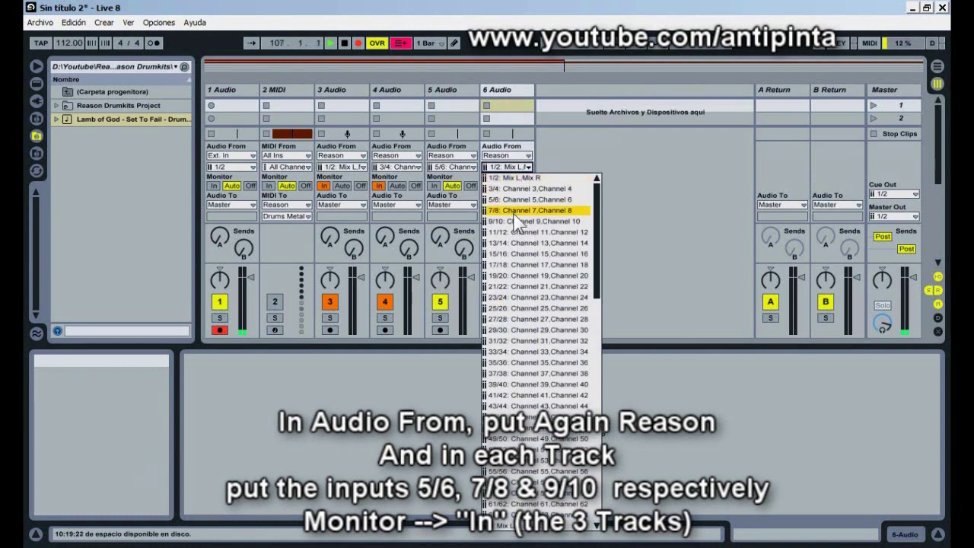
click(516, 213)
Insert an audio track after track 6 with its input set to Reason channels 9/10
right_click(552, 92)
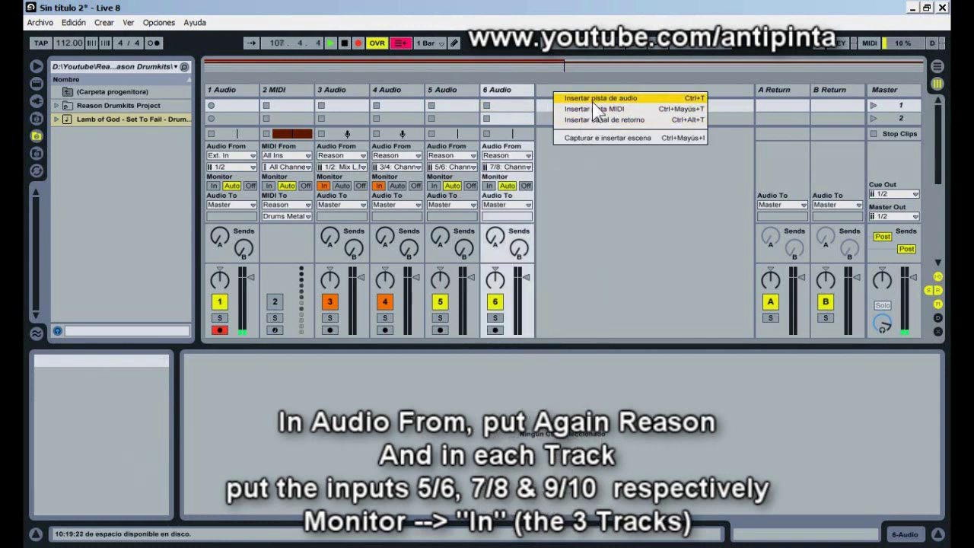
click(578, 99)
click(560, 156)
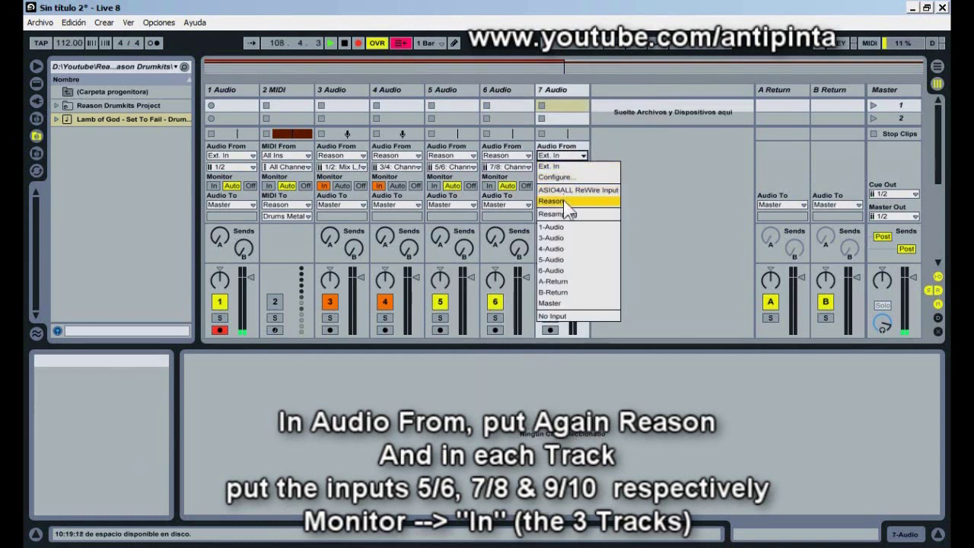
click(567, 201)
click(574, 165)
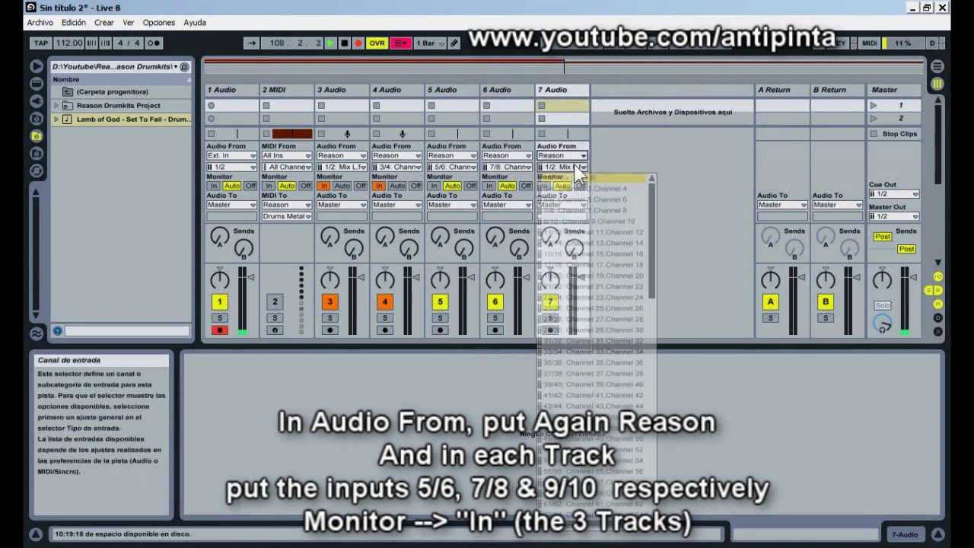
click(568, 221)
Set monitoring to In on audio tracks 5, 6 and 7
click(434, 186)
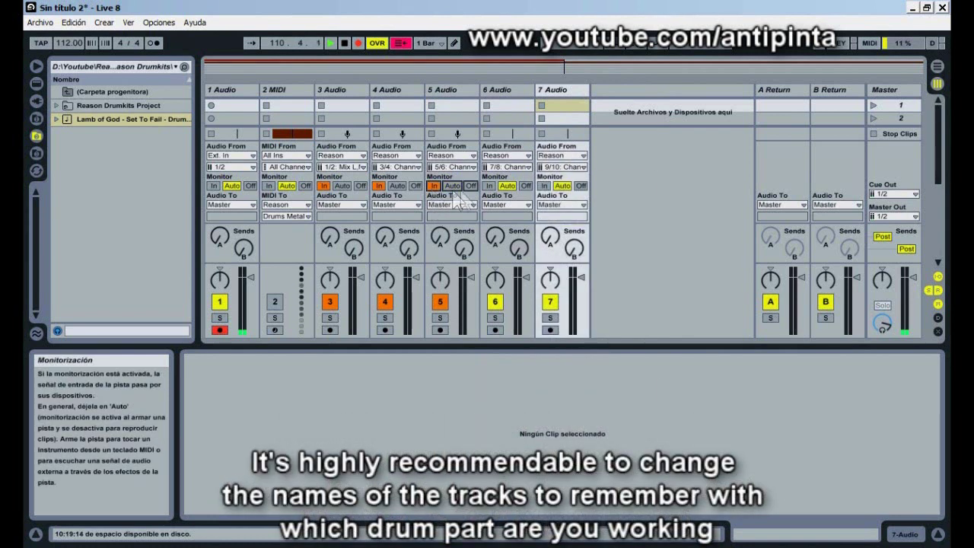
click(488, 186)
click(543, 186)
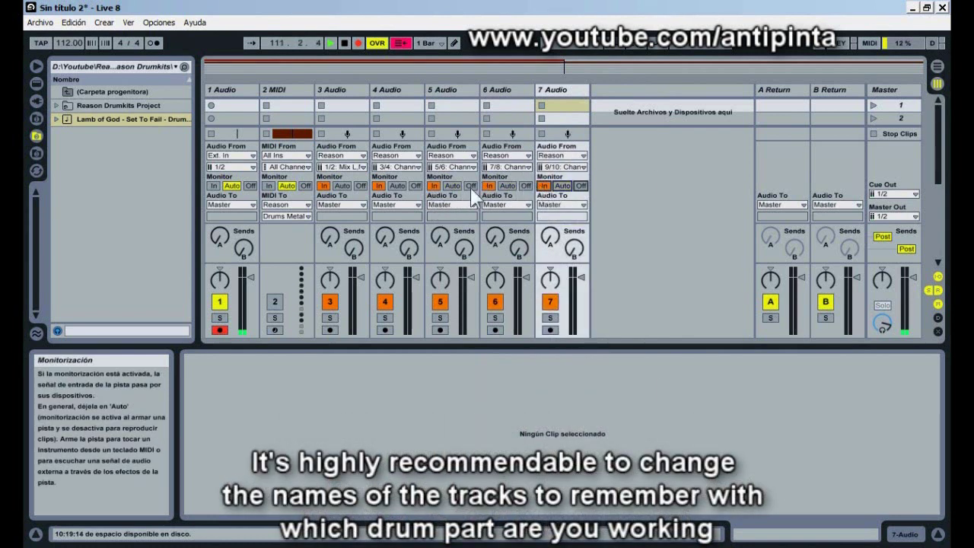
Rename audio track 3 as Kick and audio track 4 as Snare
click(351, 90)
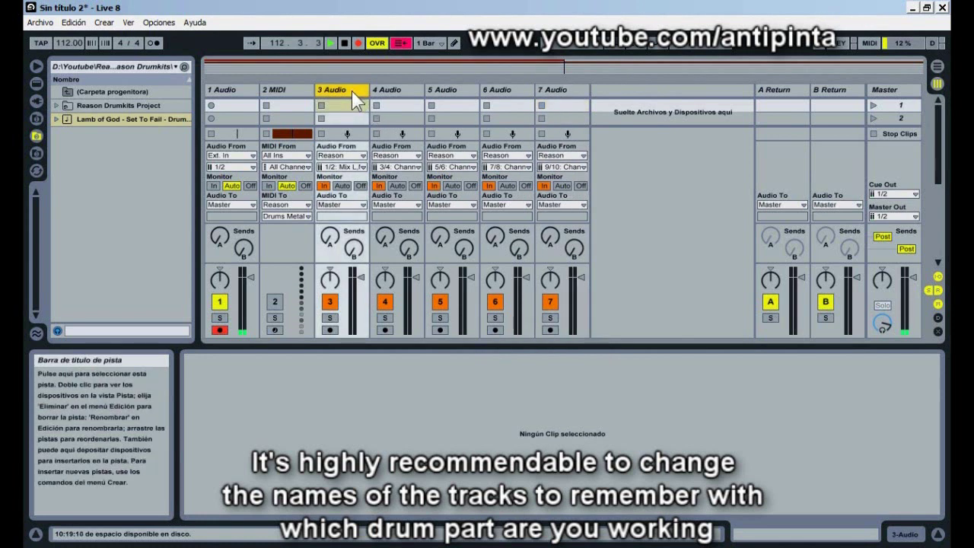
key(ctrl+r)
text(Kick)
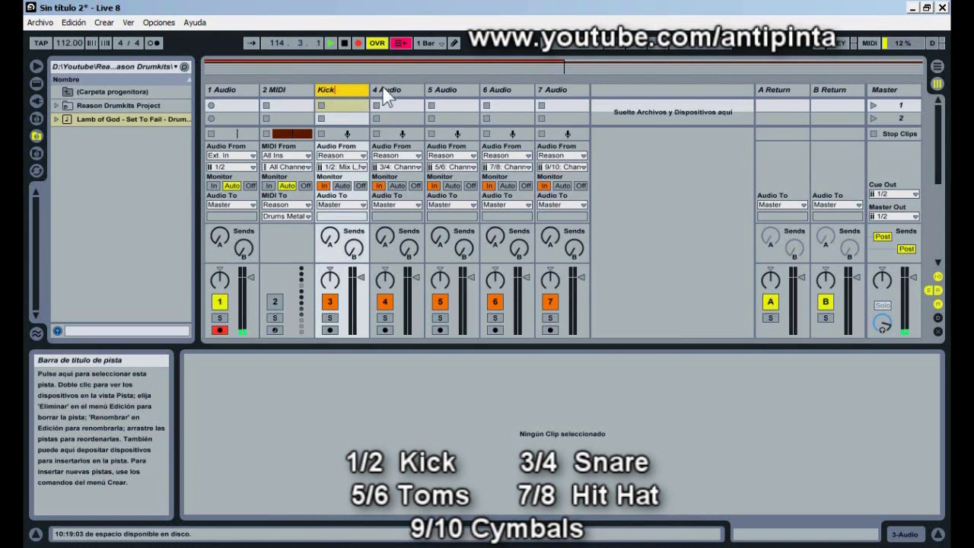
click(382, 87)
key(ctrl+r)
text(Snare)
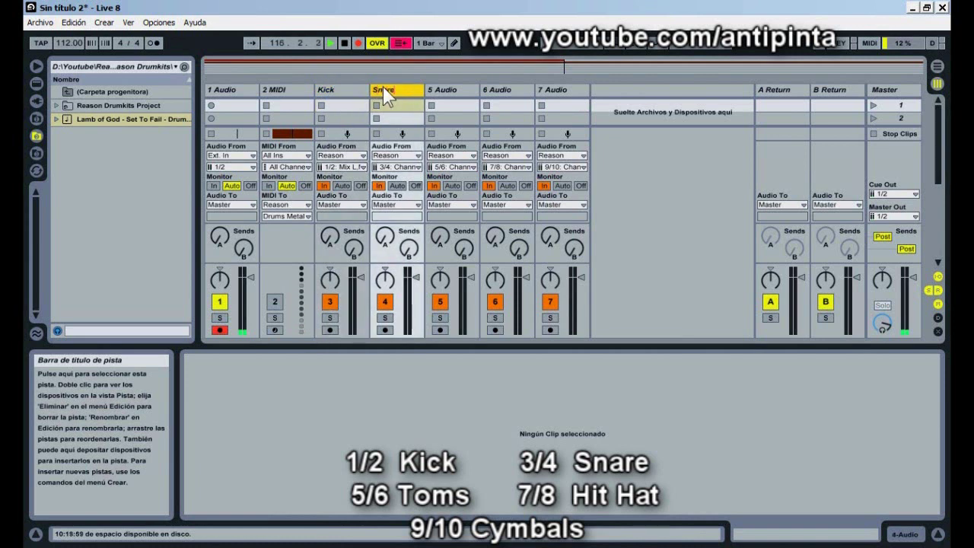
Rename audio tracks 5, 6 and 7 as Toms, HH and Cymbals
click(447, 92)
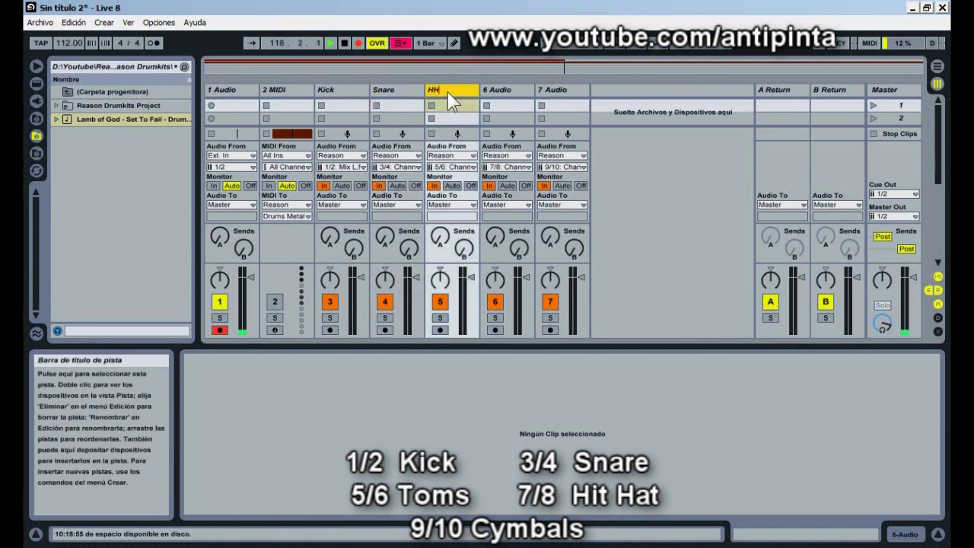
key(BackSpace)
text(Toms)
click(497, 93)
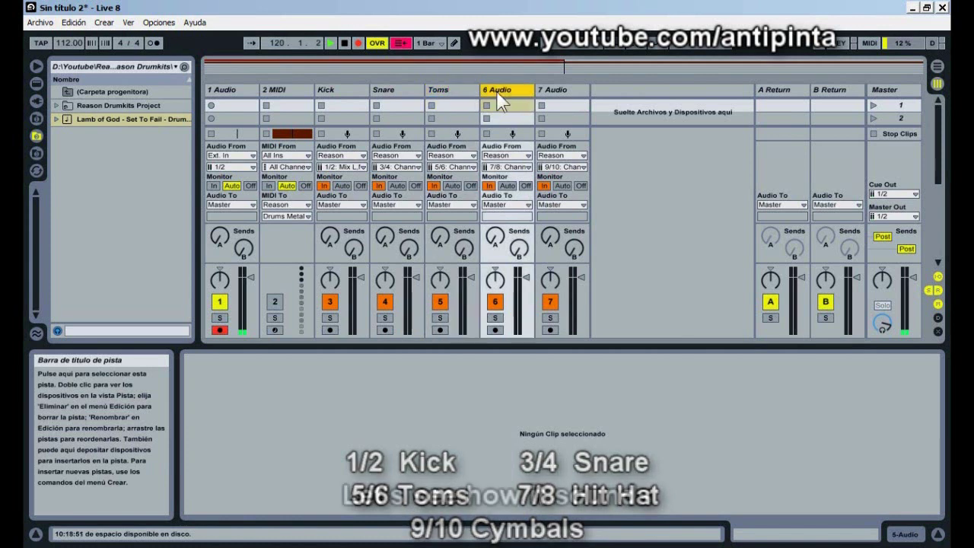
key(ctrl+r)
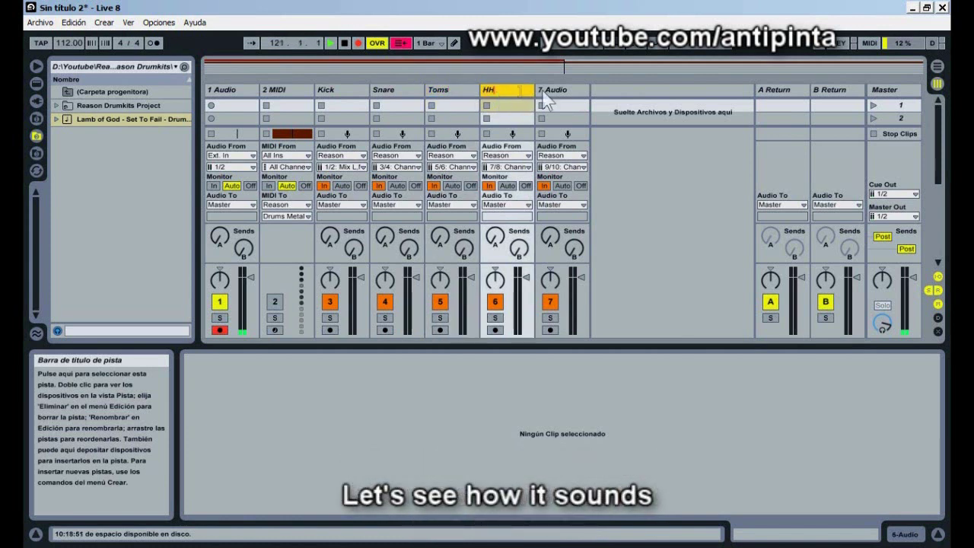
click(576, 90)
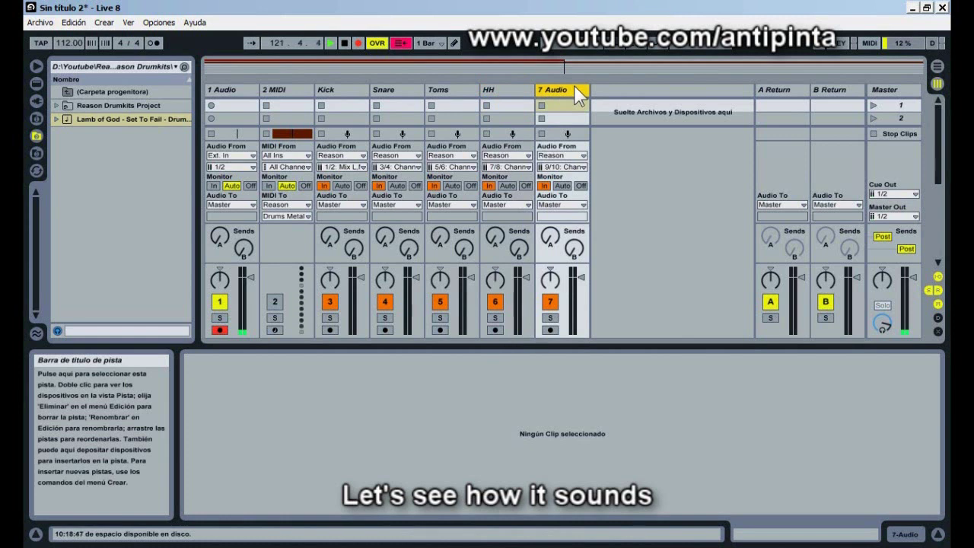
text(Cymbals)
key(Return)
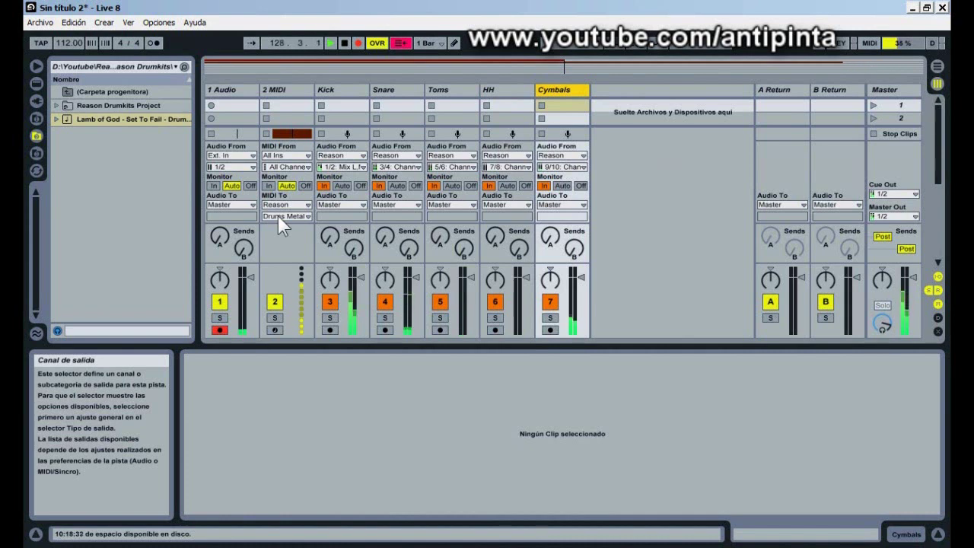
Audition the Kick, Snare and Cymbals tracks by soloing each with the MIDI track, and clear the solos
click(275, 317)
ctrl+click(329, 318)
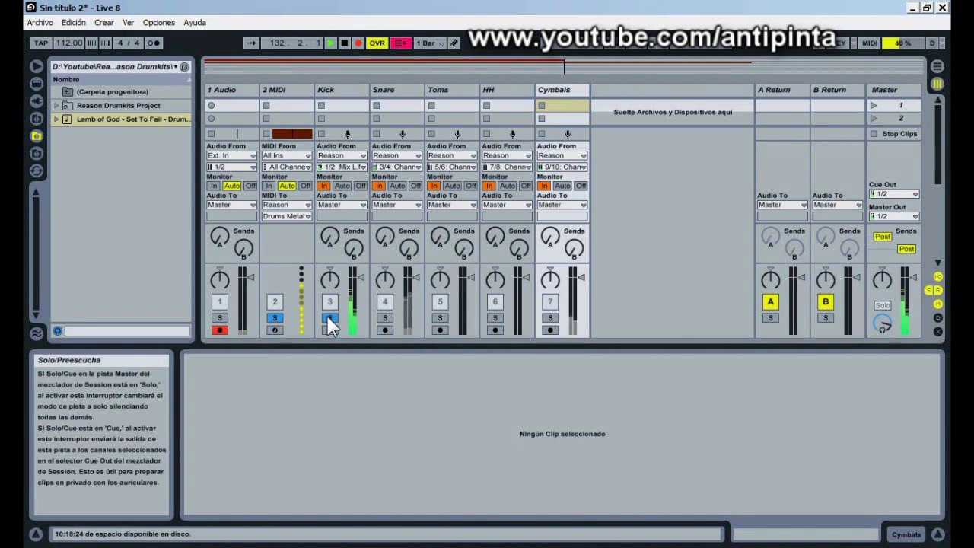
click(385, 318)
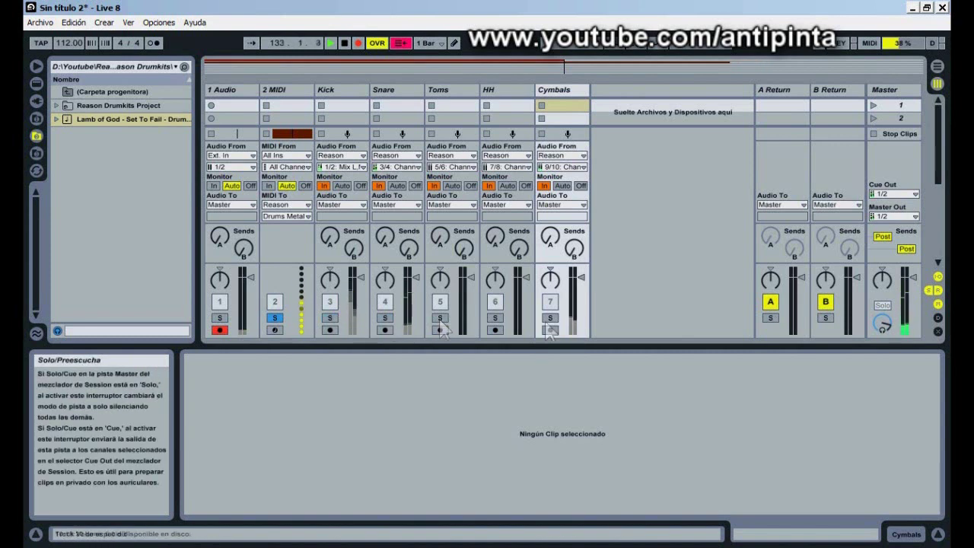
click(548, 317)
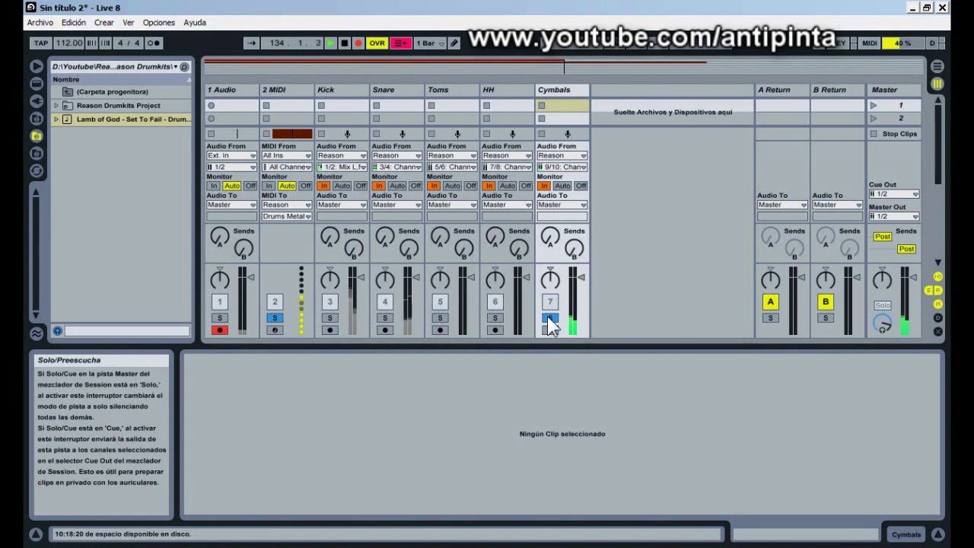
click(273, 318)
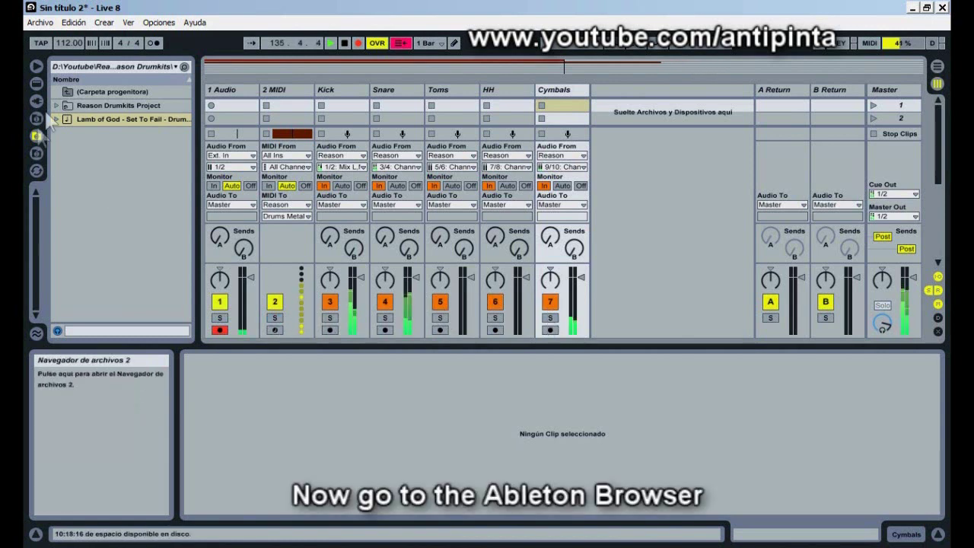
Browse the Live devices to the Audio Effect Rack's Drum Processing folder and add the Kick Basic preset to the Kick track
click(36, 83)
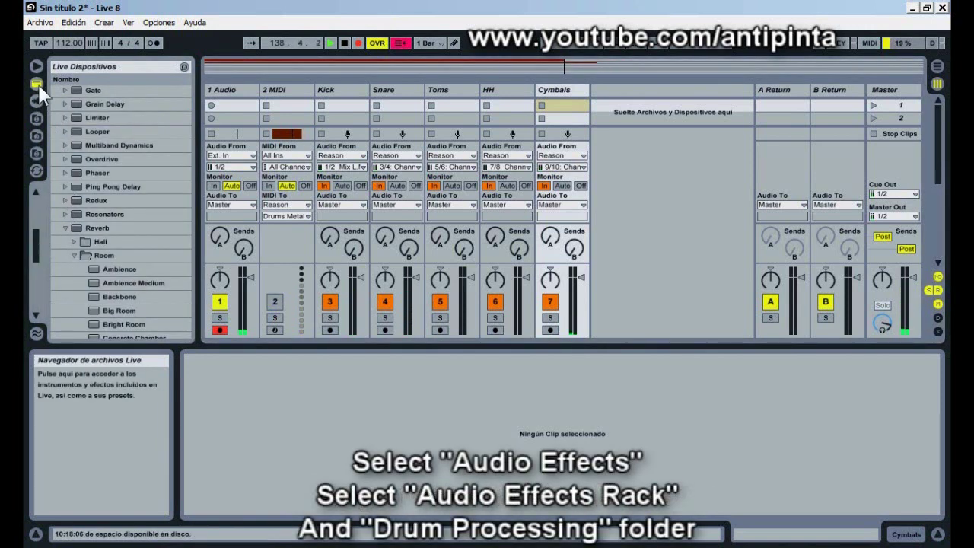
drag(34, 254, 43, 200)
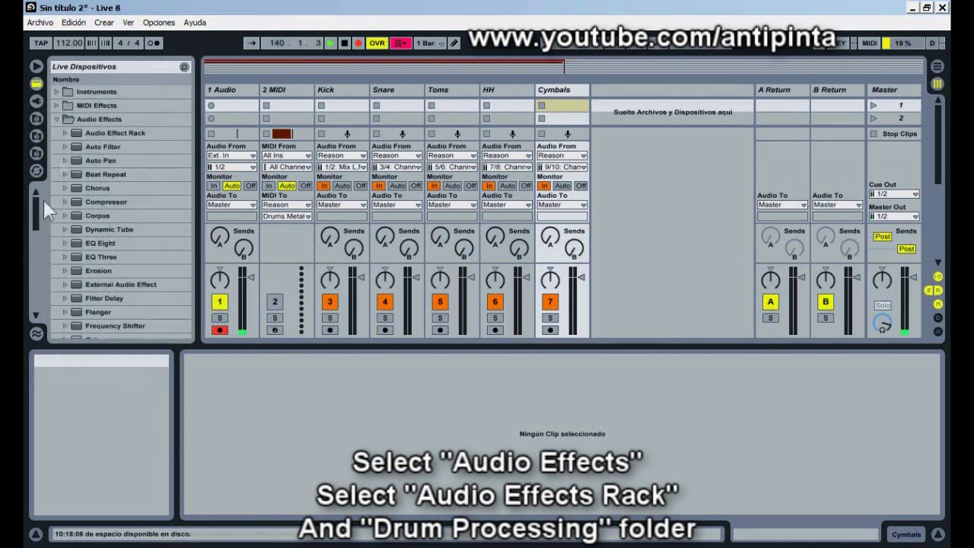
click(64, 133)
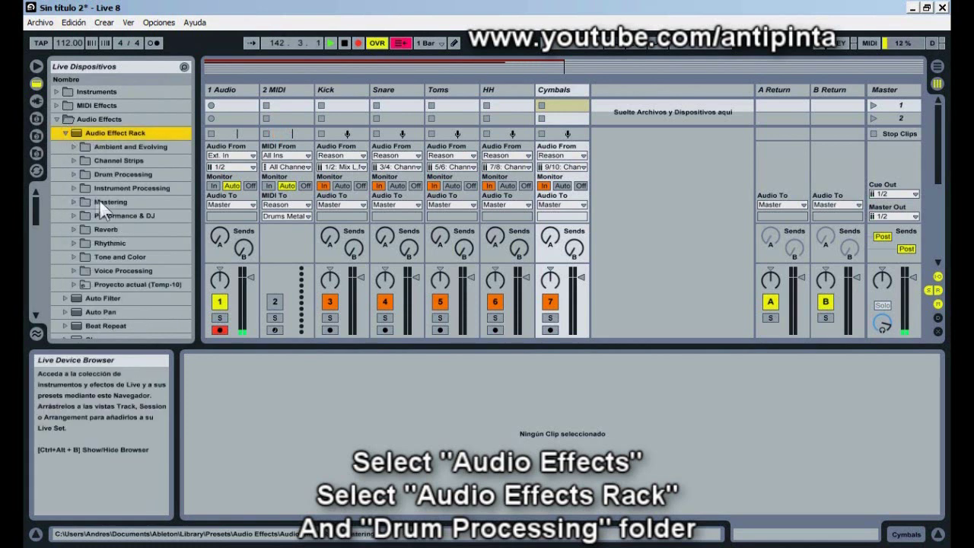
click(74, 175)
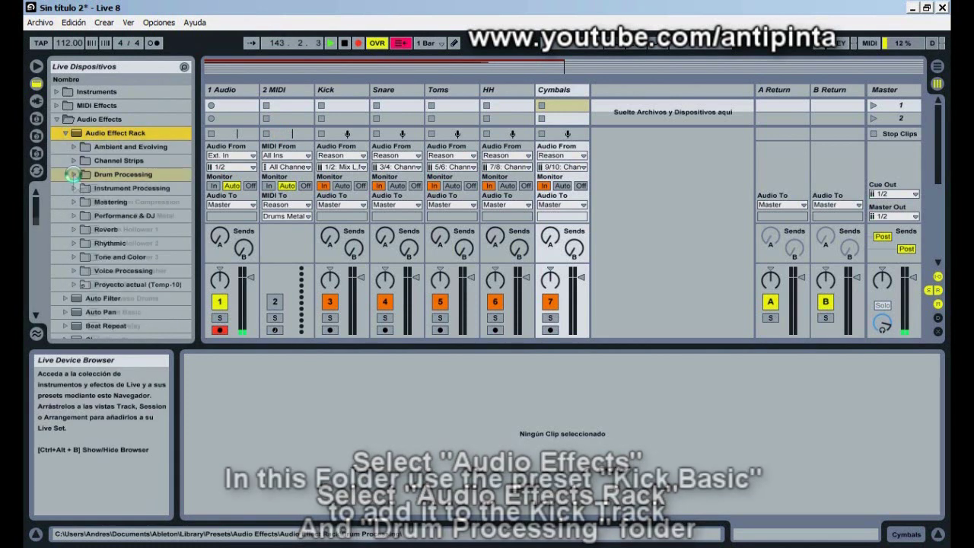
drag(33, 204, 37, 212)
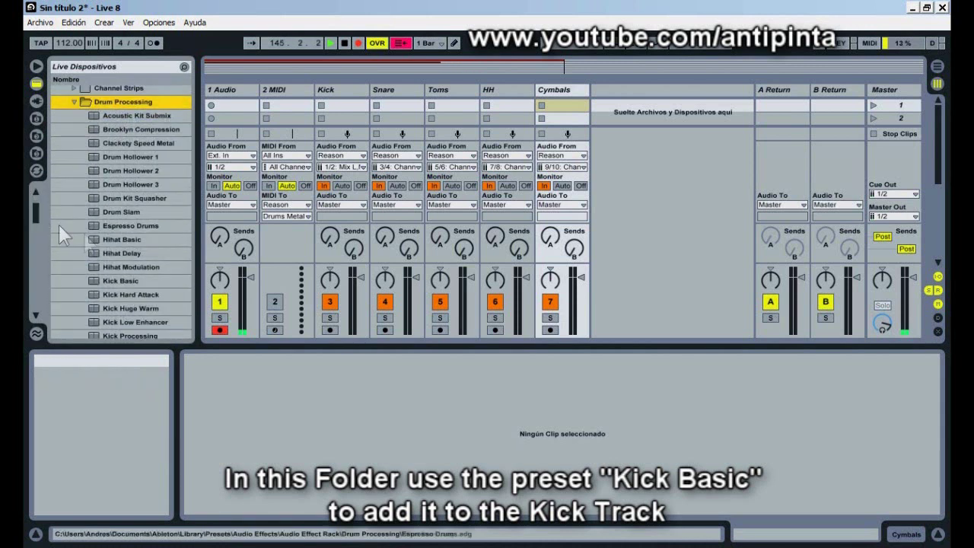
drag(121, 280, 341, 88)
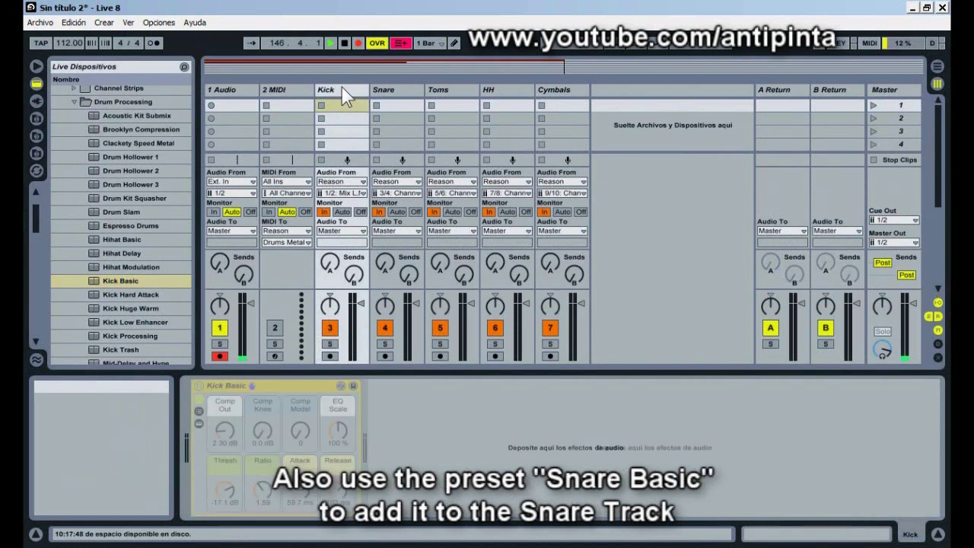
Add the Hihat Basic preset from the Drum Processing folder to the HH track
drag(28, 209, 46, 222)
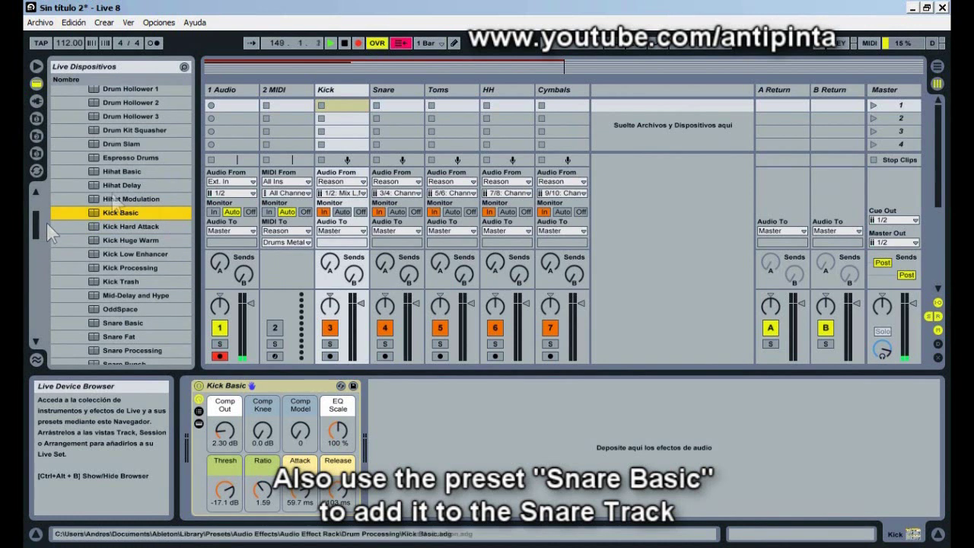
drag(122, 172, 521, 88)
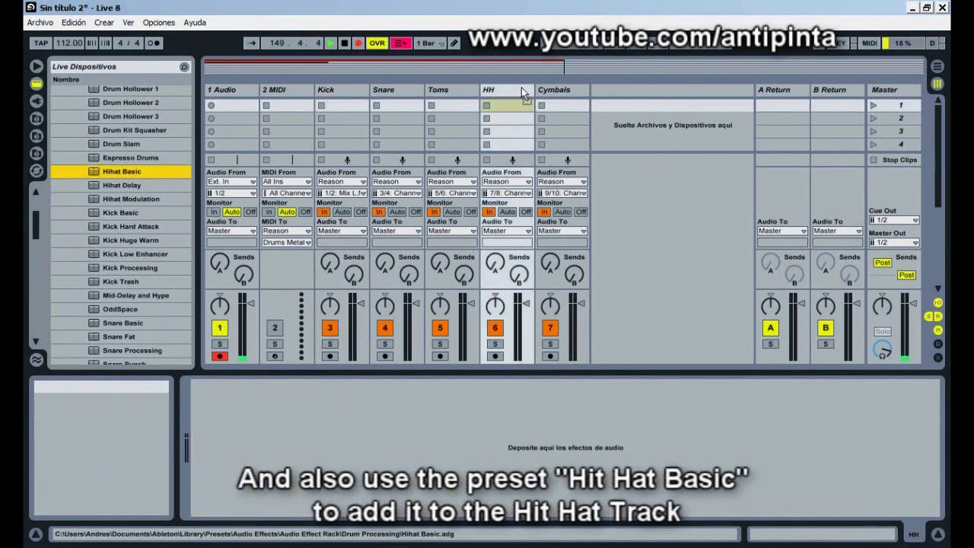
Add the Snare Basic preset from the Drum Processing folder to the Snare track
drag(35, 222, 34, 227)
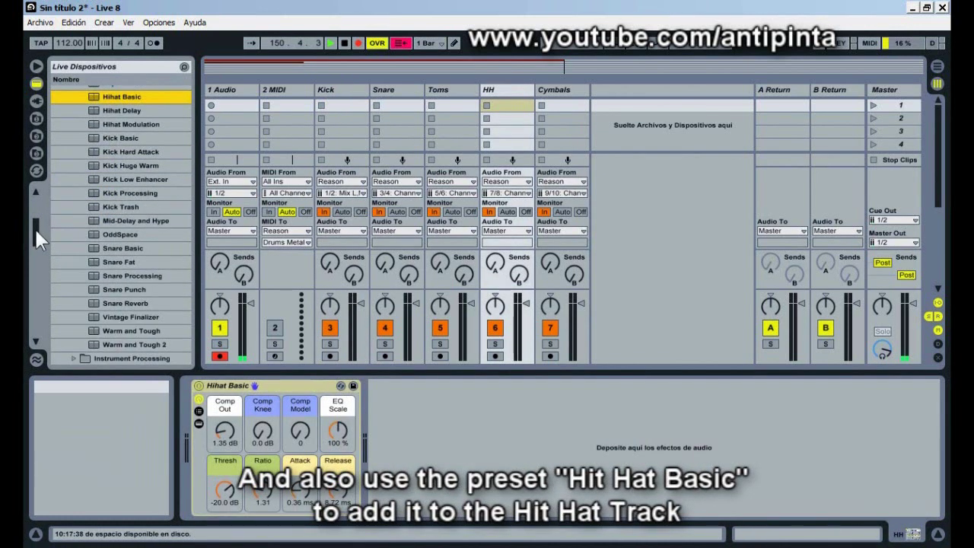
drag(114, 249, 395, 102)
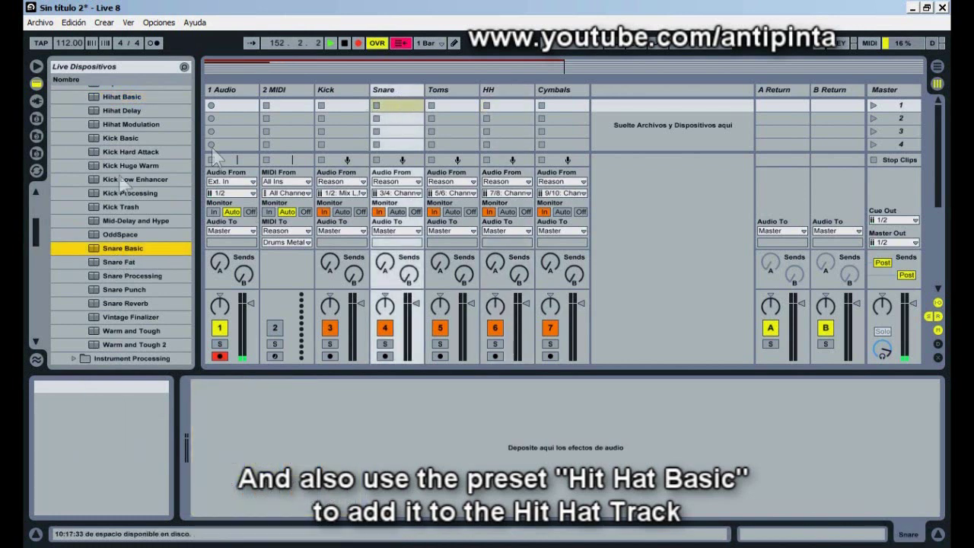
Collapse the Drum Processing folder and add a Compressor to both the Toms and the Cymbals tracks
scroll(35, 226, up, 5)
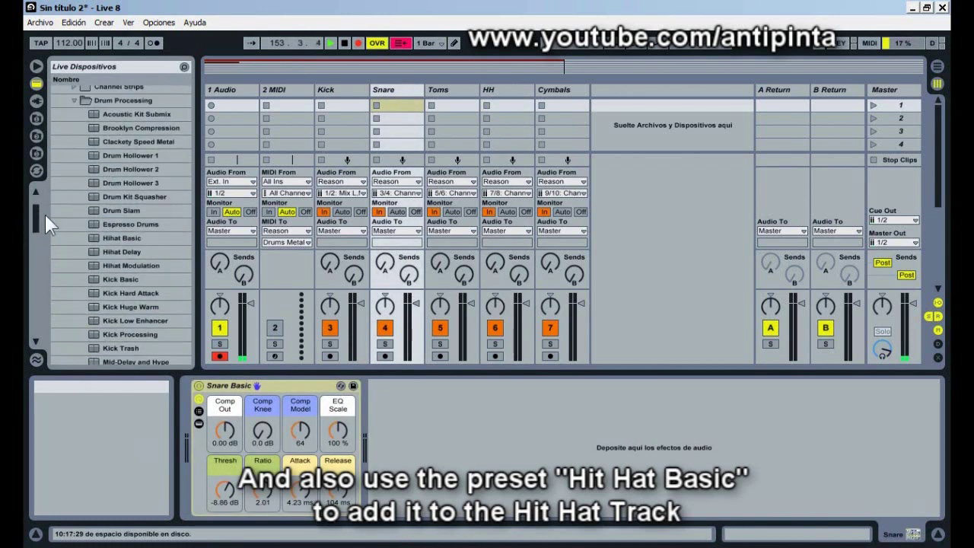
click(77, 102)
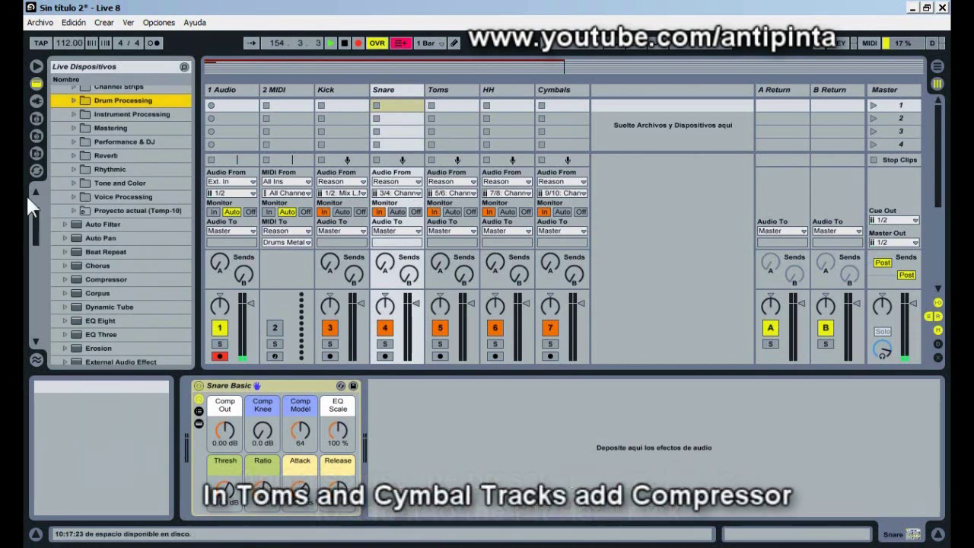
drag(34, 217, 33, 231)
click(93, 171)
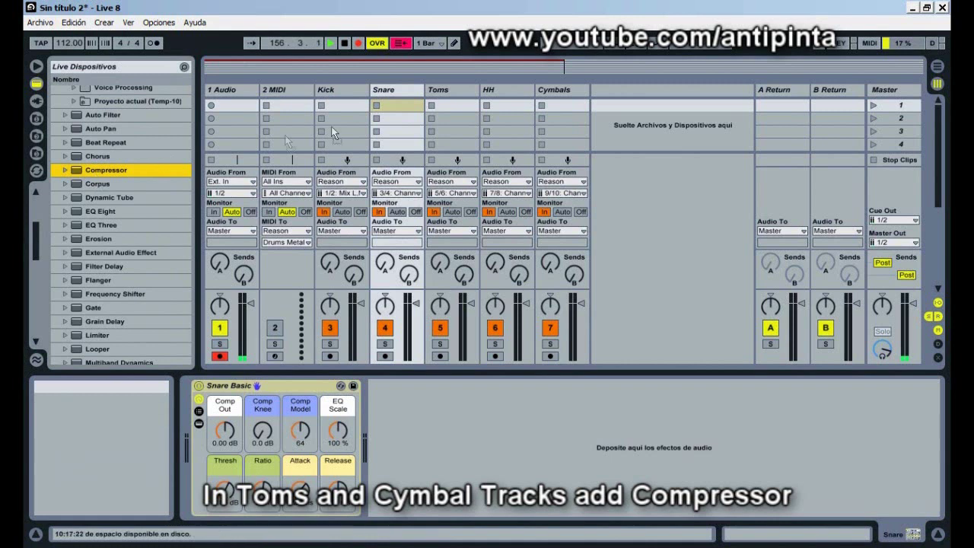
click(451, 101)
drag(451, 94, 450, 95)
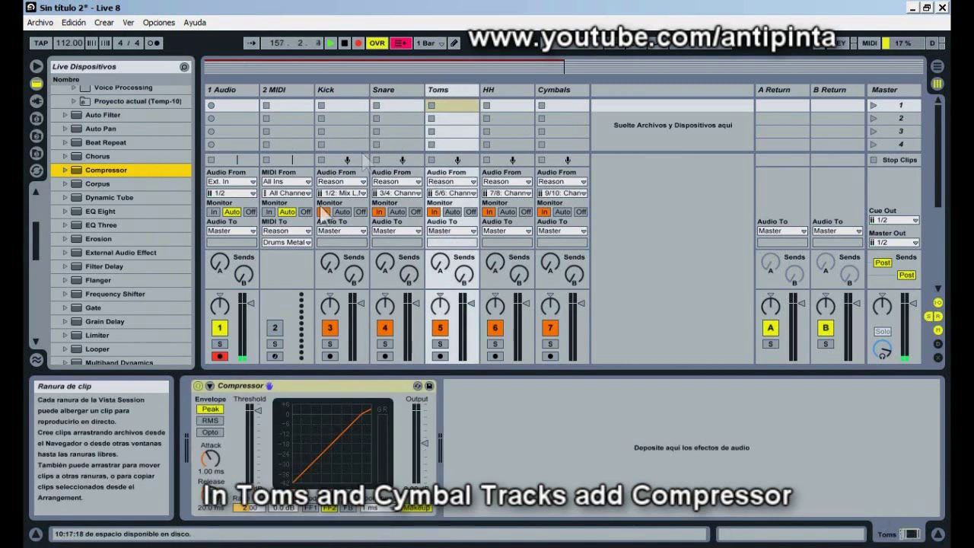
drag(91, 171, 570, 92)
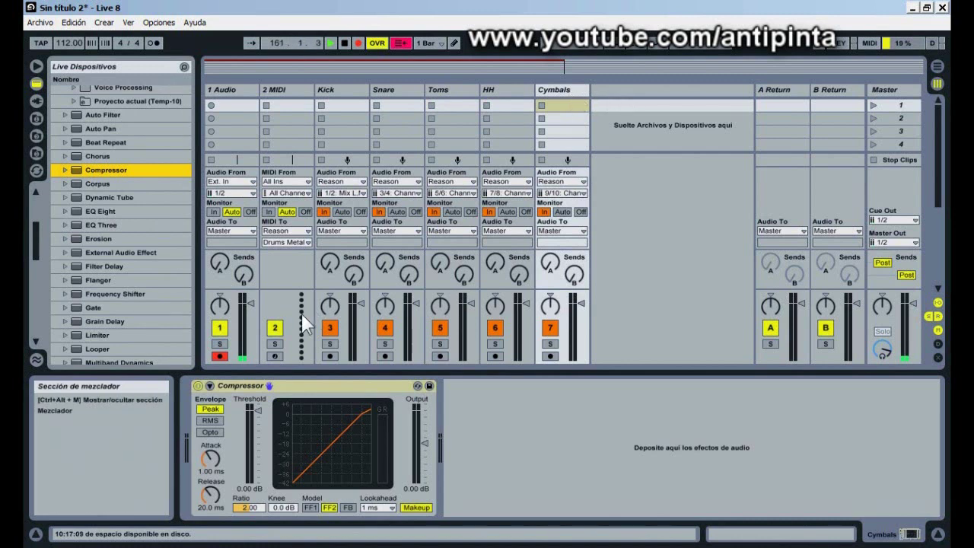
Stop playback in the Arrangement, move the Chris Adler MIDI clip so it starts at bar 97, and resume playback
click(938, 67)
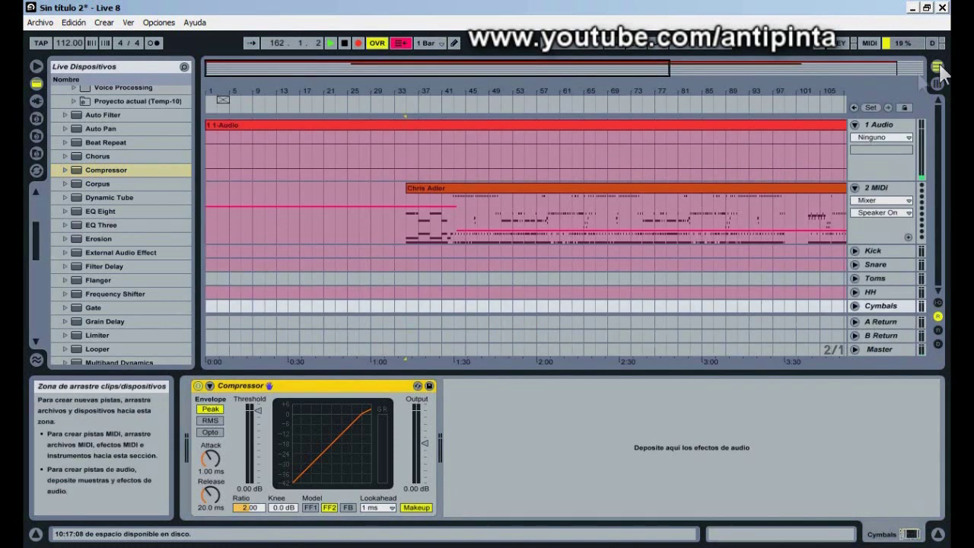
drag(628, 70, 875, 72)
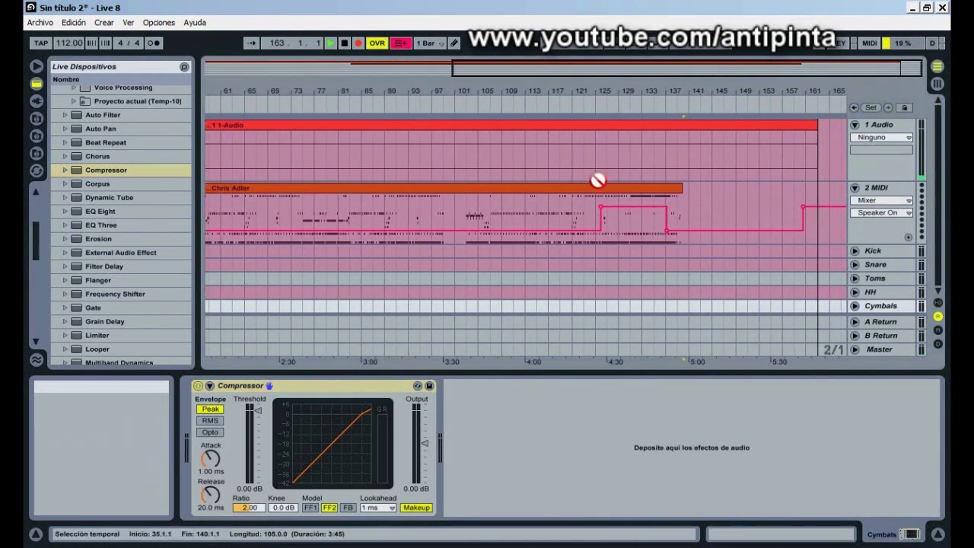
key(space)
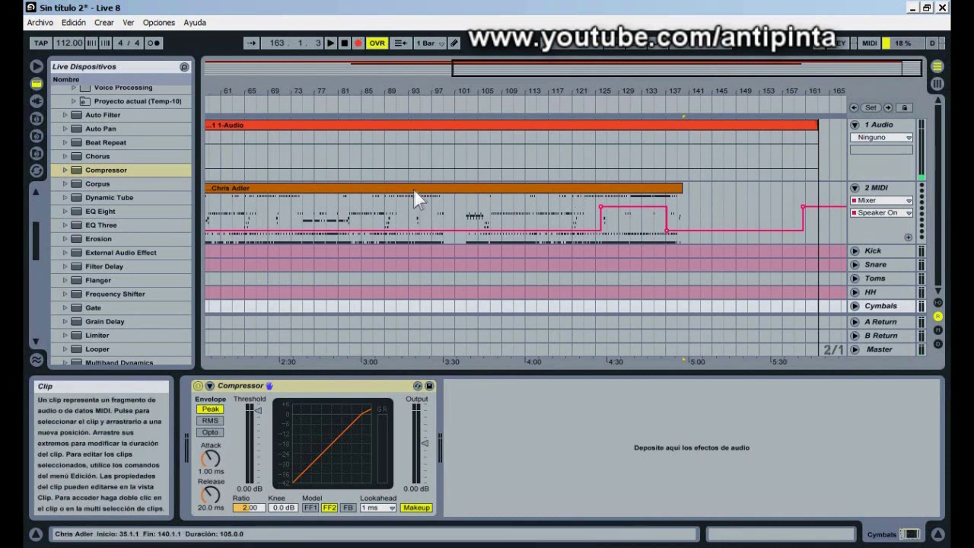
drag(416, 188, 784, 200)
key(space)
drag(502, 71, 637, 71)
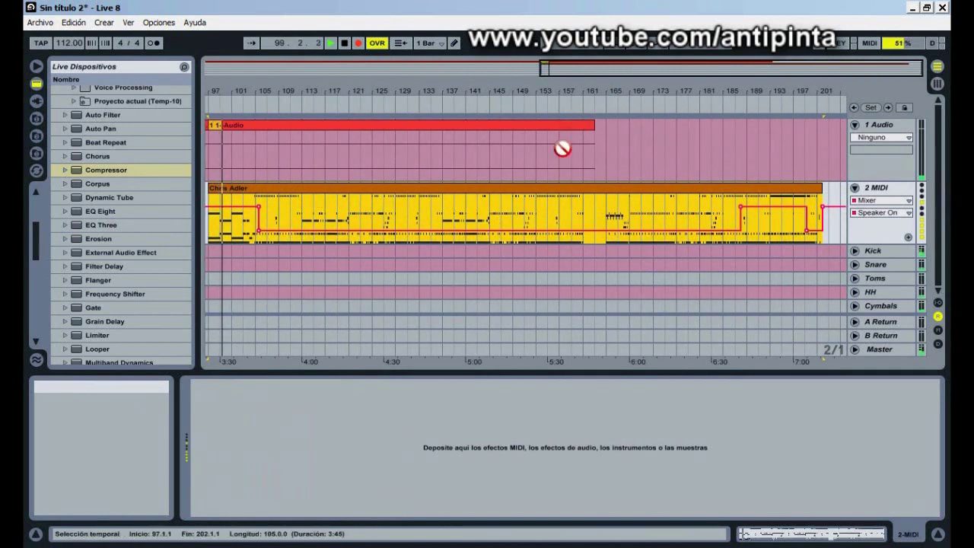
Lower the Cymbals track's volume slightly in the Session mixer while the drums play
click(934, 81)
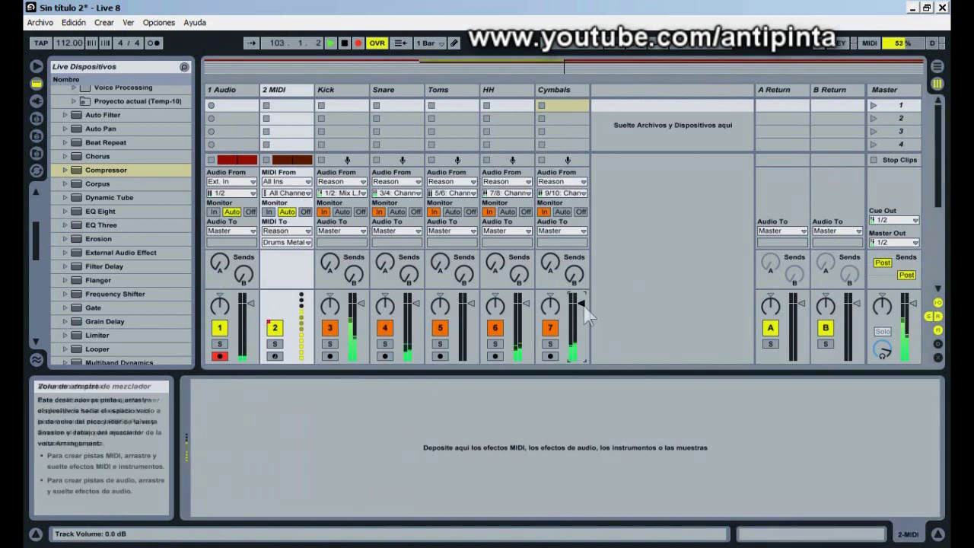
drag(584, 306, 583, 313)
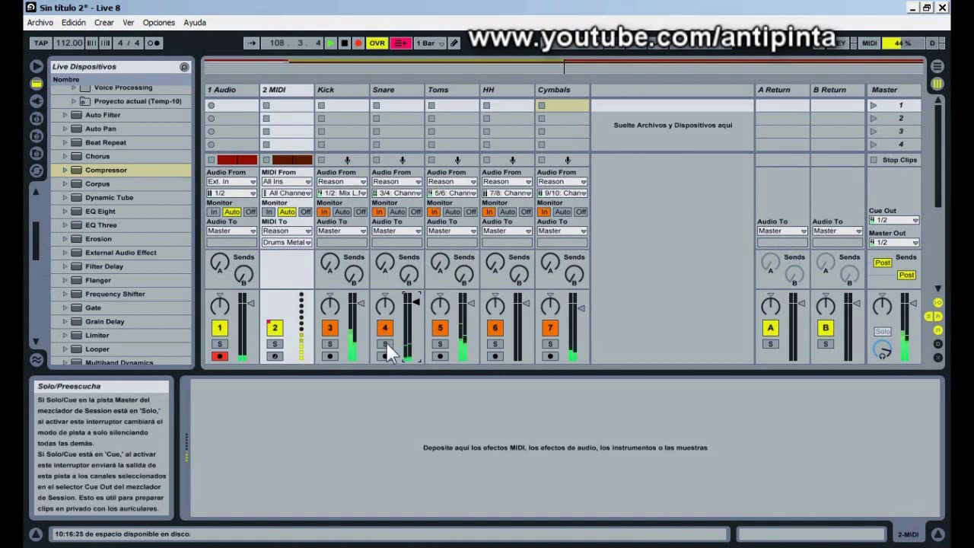
Restart playback from the MIDI clip's start at bar 97, return to the Session mixer and mute the MIDI track
click(939, 67)
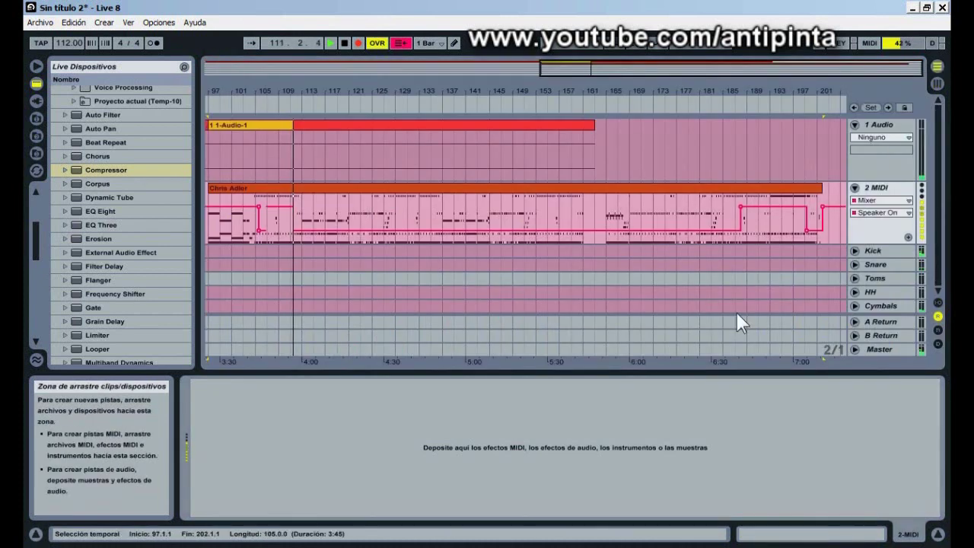
click(737, 320)
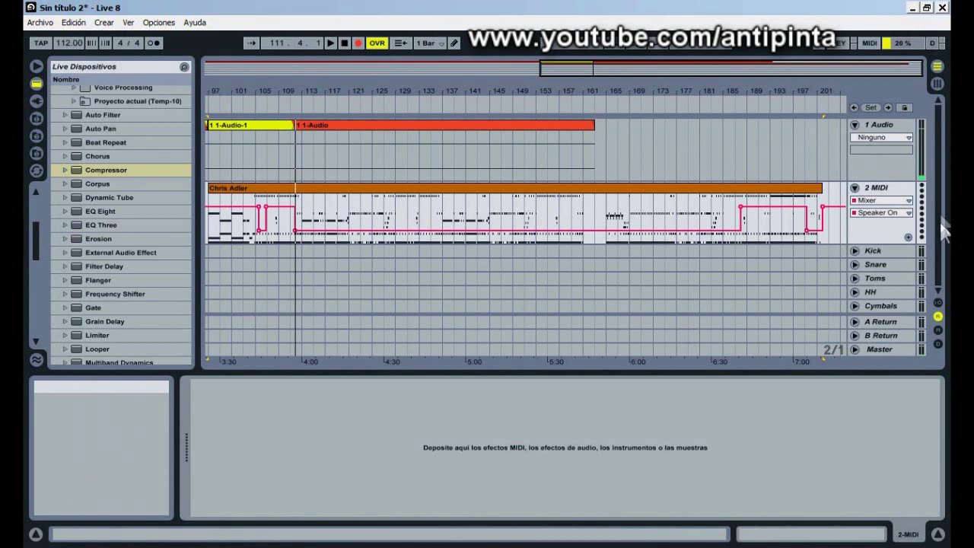
click(935, 82)
click(938, 68)
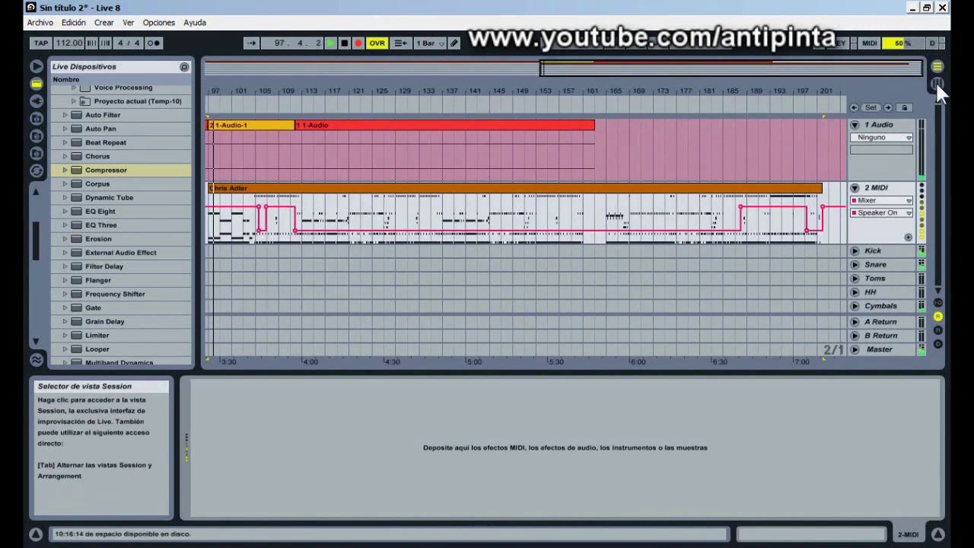
click(935, 81)
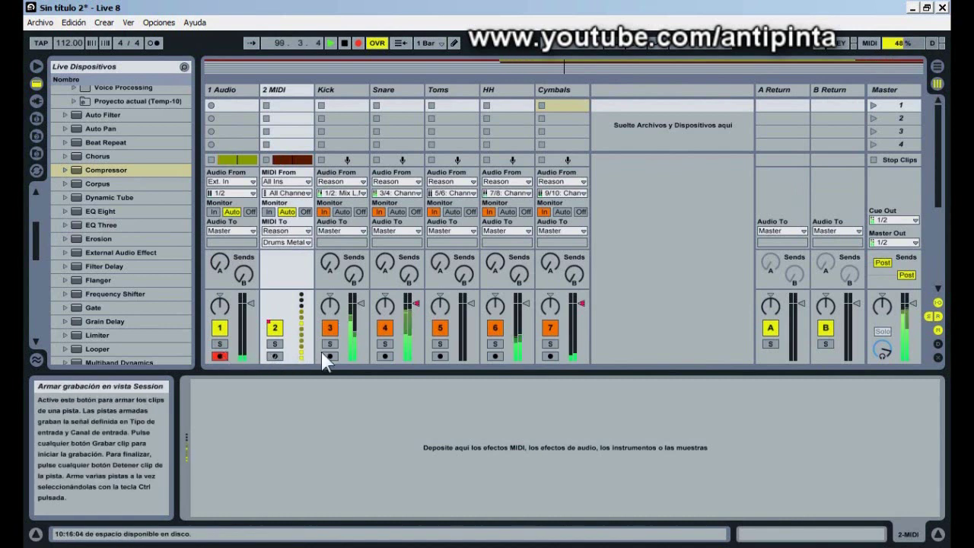
click(275, 328)
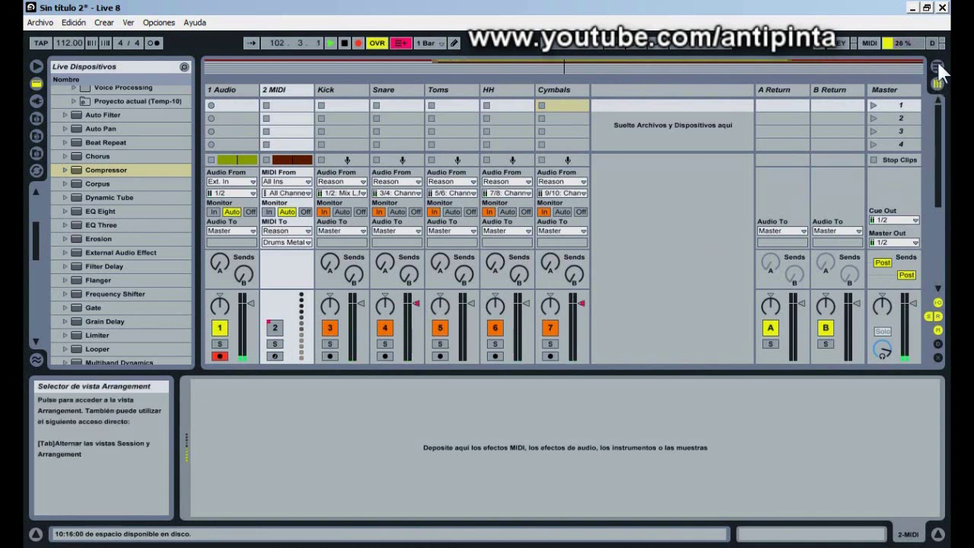
Insert a new audio track after Cymbals and set its Audio From to No Input
right_click(624, 89)
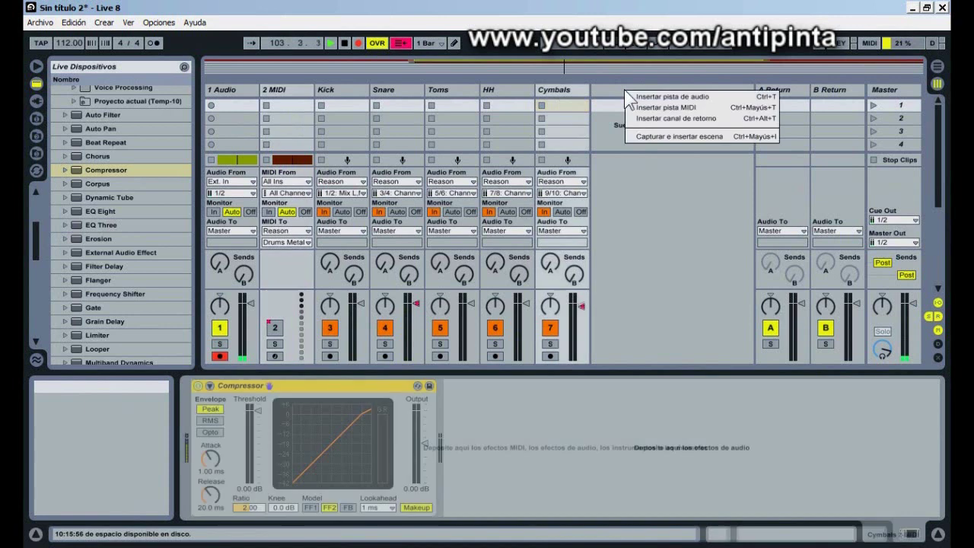
click(643, 97)
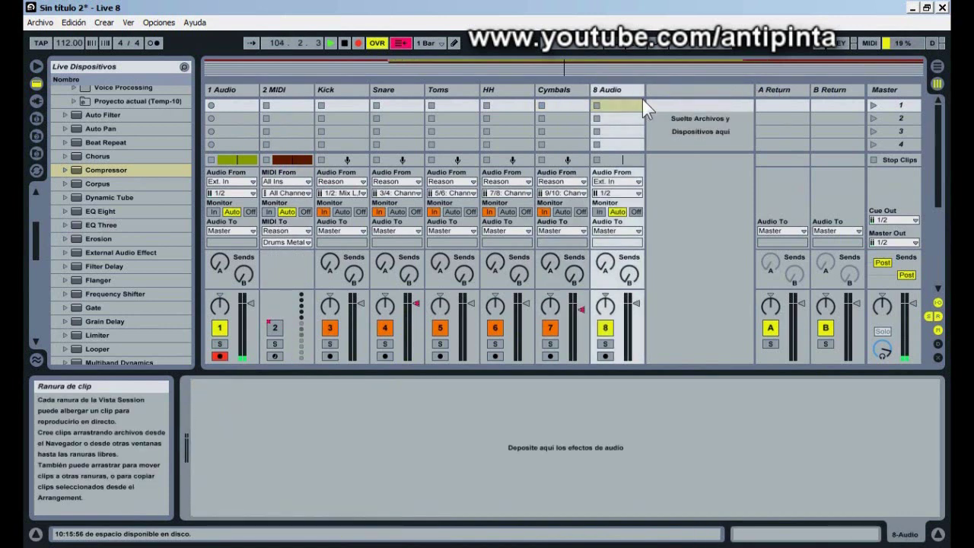
click(616, 181)
click(638, 354)
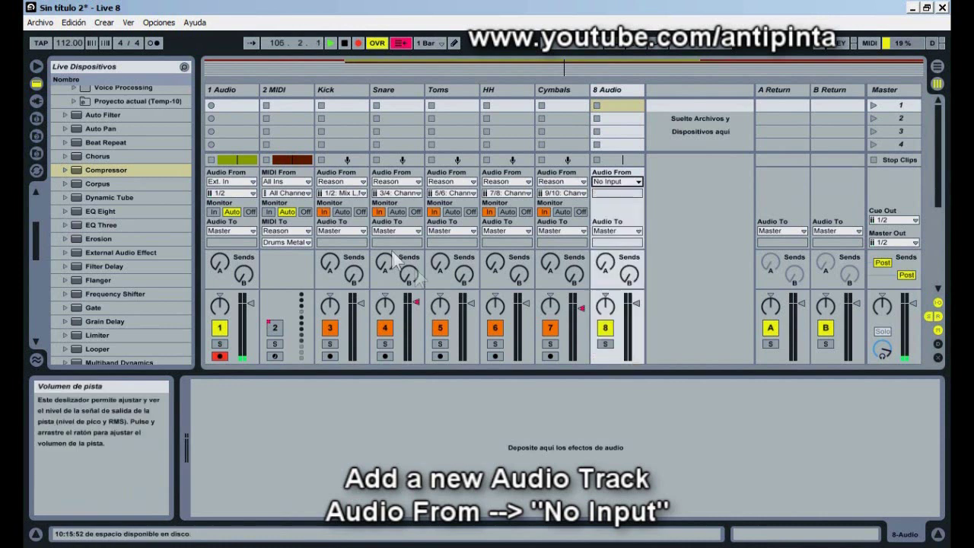
Route the Audio To of the Kick, Snare, Toms, HH and Cymbals tracks to 8-Audio
click(363, 232)
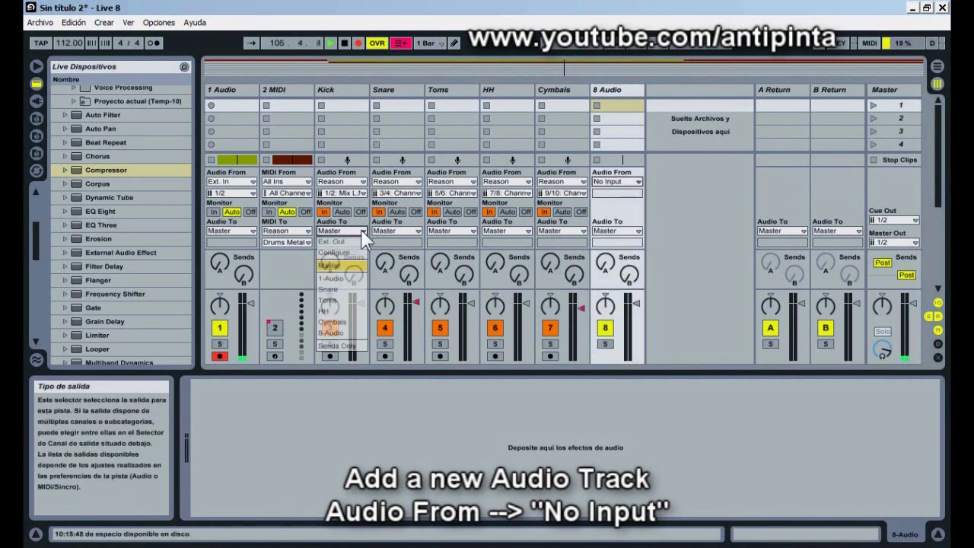
click(351, 333)
click(417, 232)
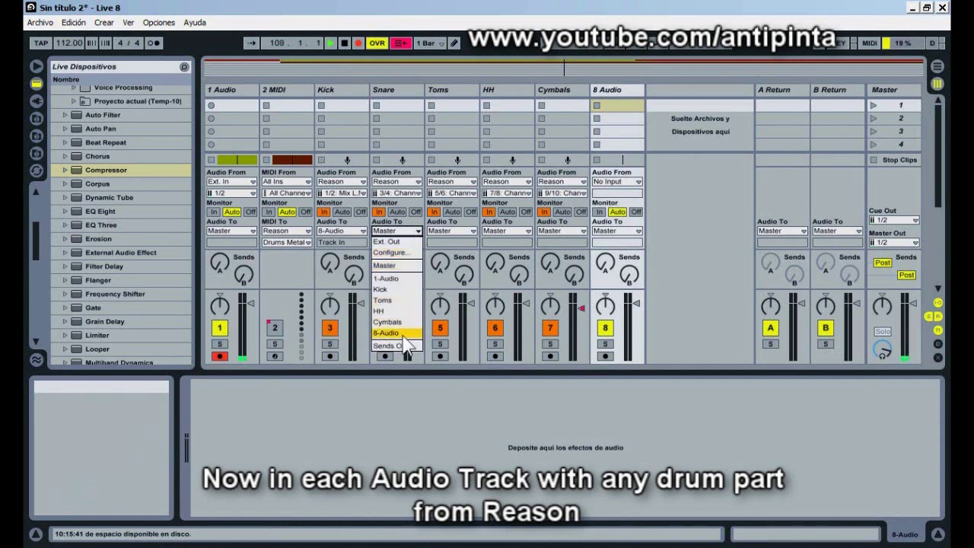
click(403, 334)
click(472, 231)
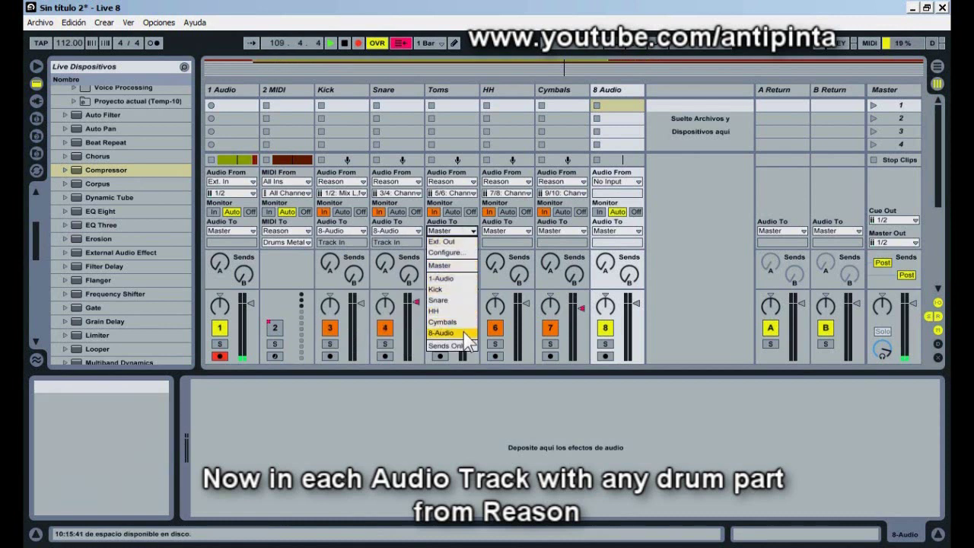
click(441, 332)
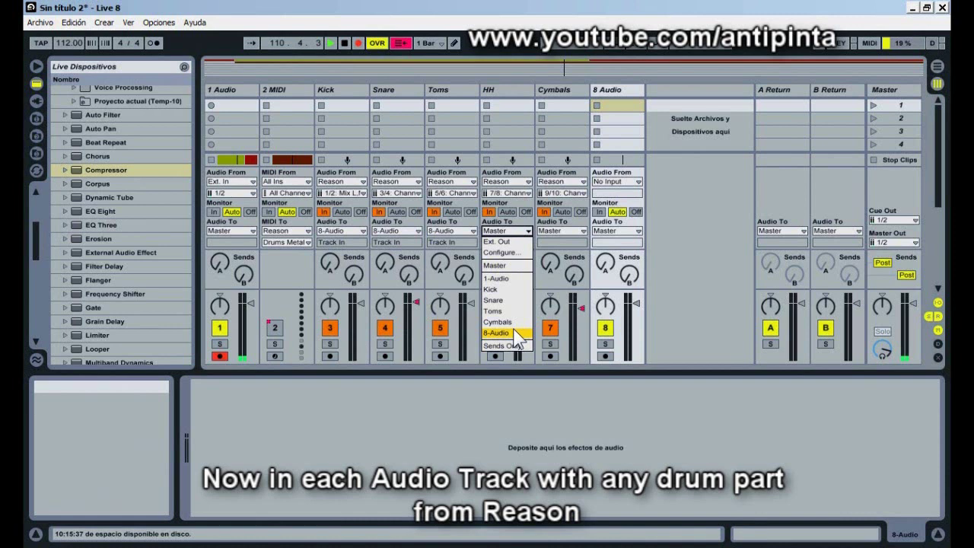
click(510, 332)
click(561, 231)
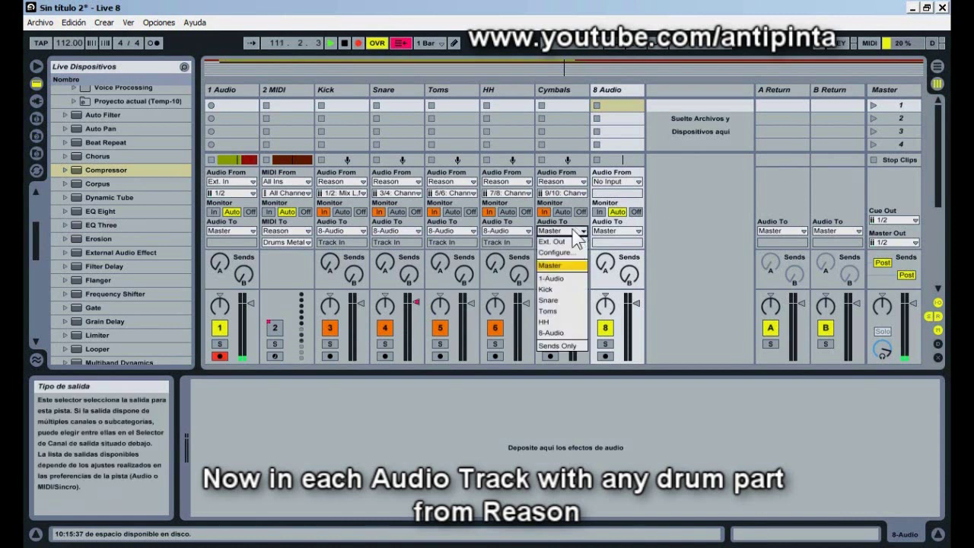
click(575, 333)
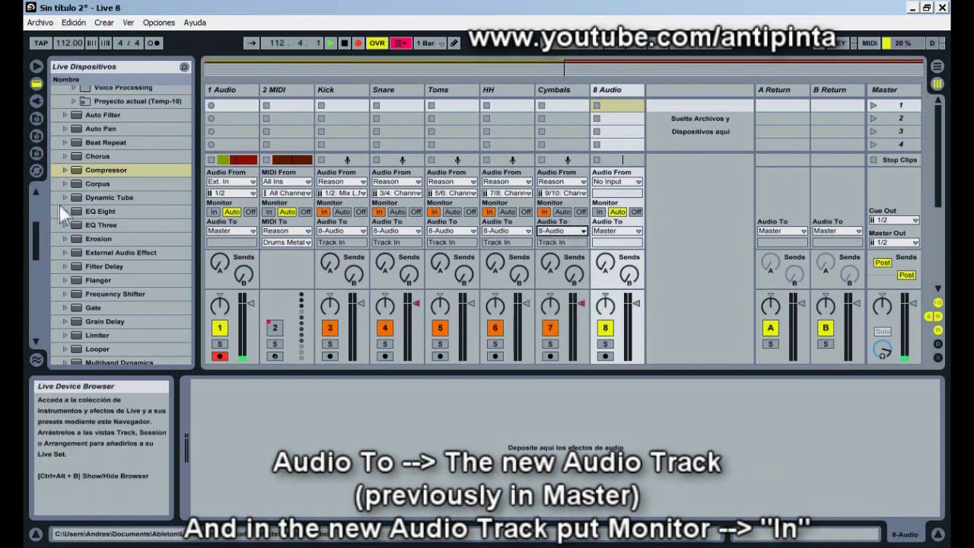
Add the Espresso Drums preset from the Drum Processing folder to the 8 Audio track and set its Monitor to In
drag(34, 238, 44, 216)
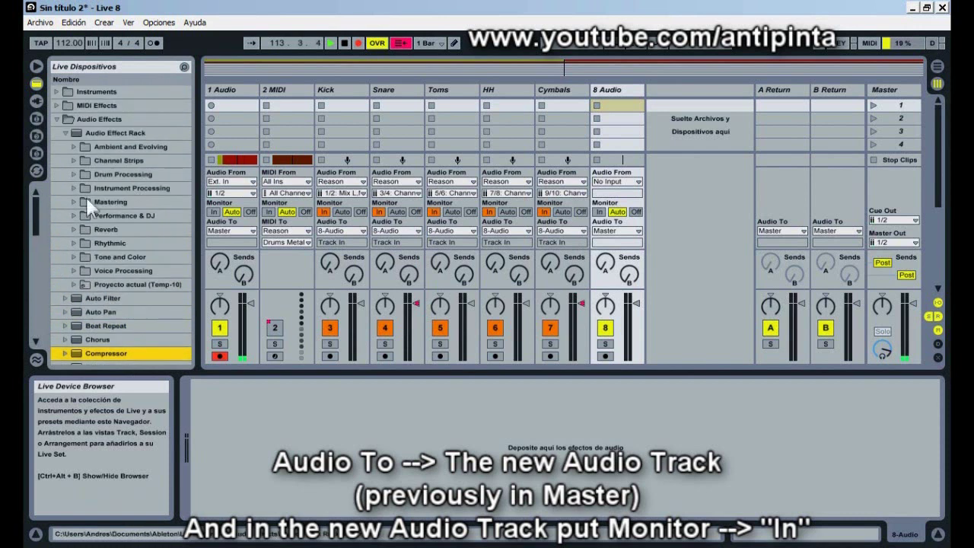
click(73, 174)
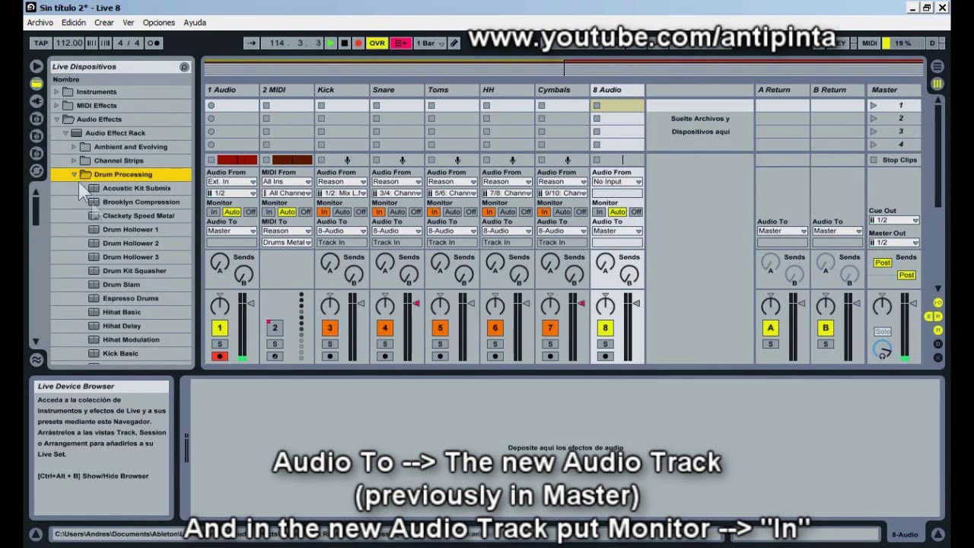
click(126, 299)
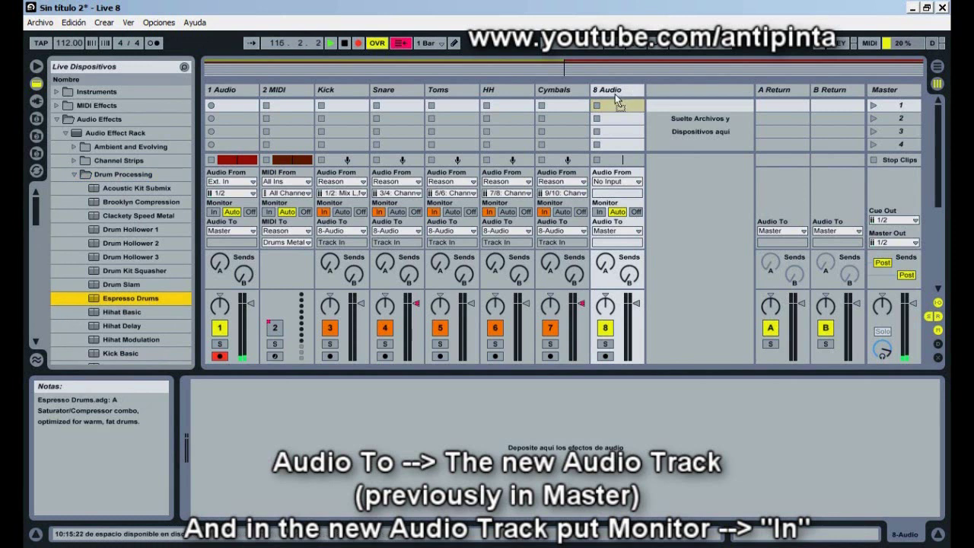
click(598, 213)
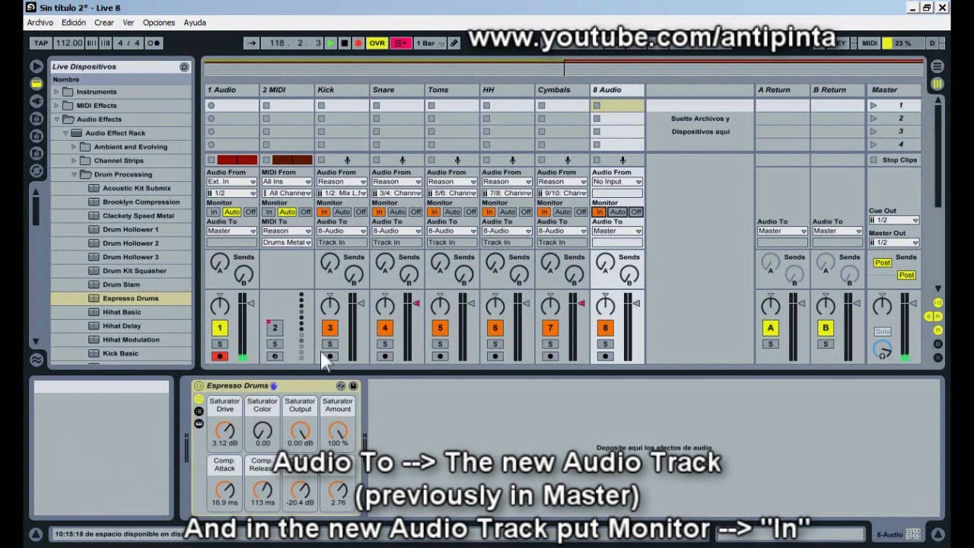
Unmute the MIDI track to audition the full drum mix through 8 Audio, mute it again, and review the Arrangement
click(274, 328)
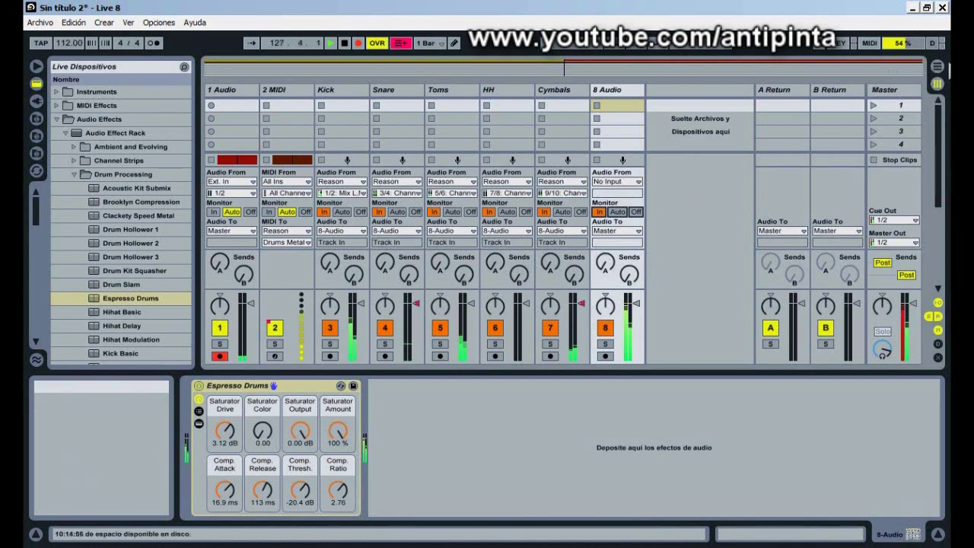
click(938, 79)
click(935, 80)
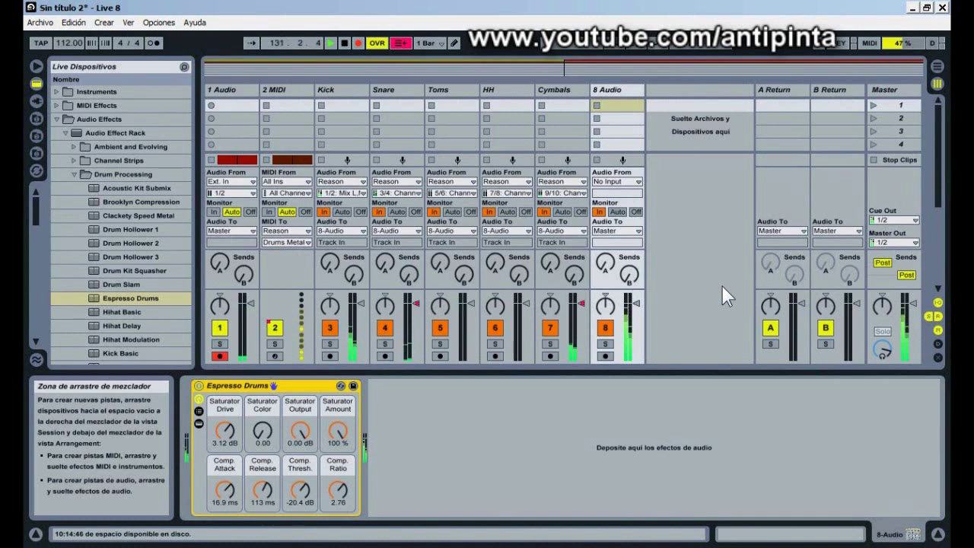
key(F2)
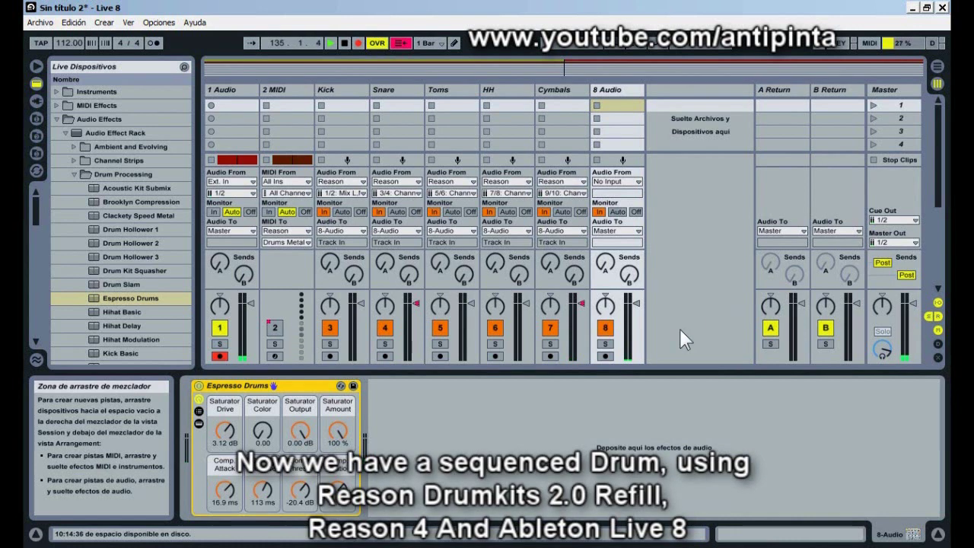
click(937, 66)
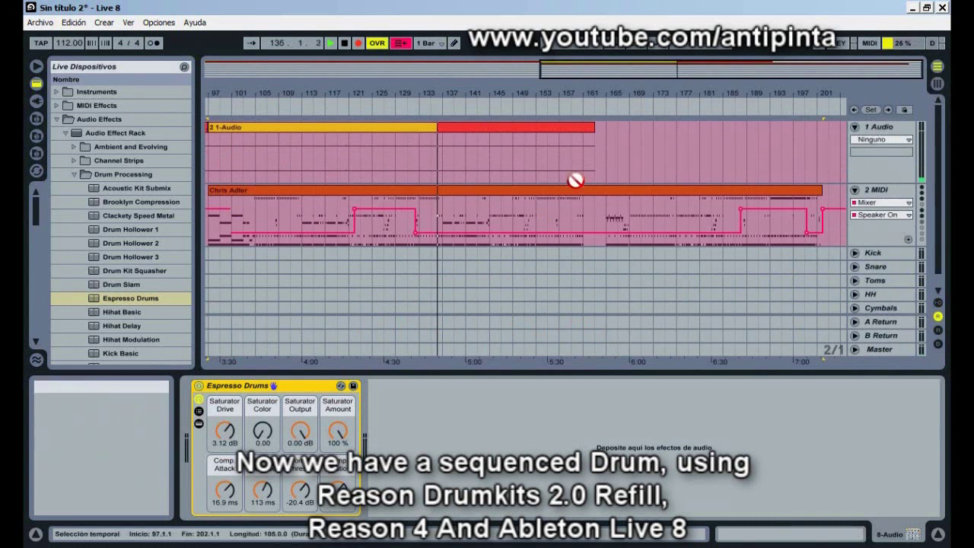
click(937, 82)
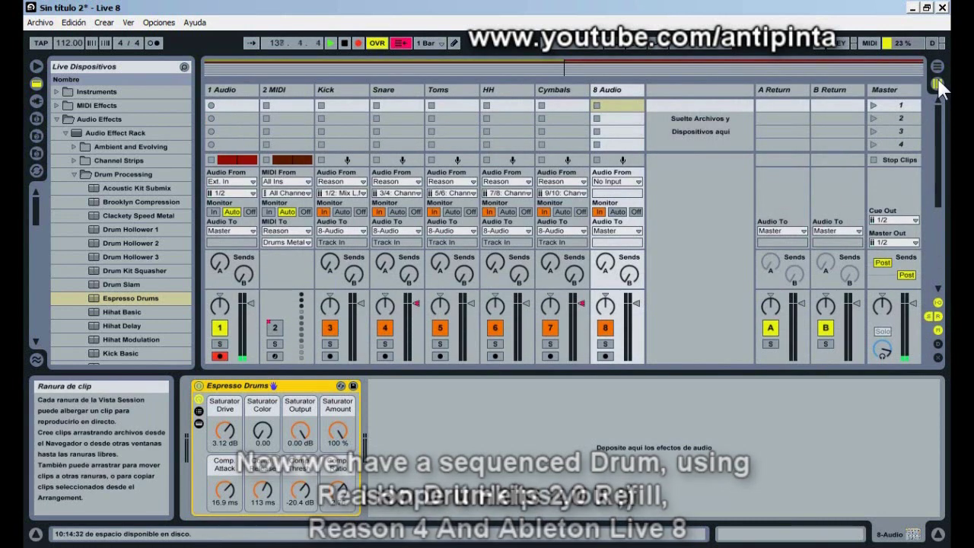